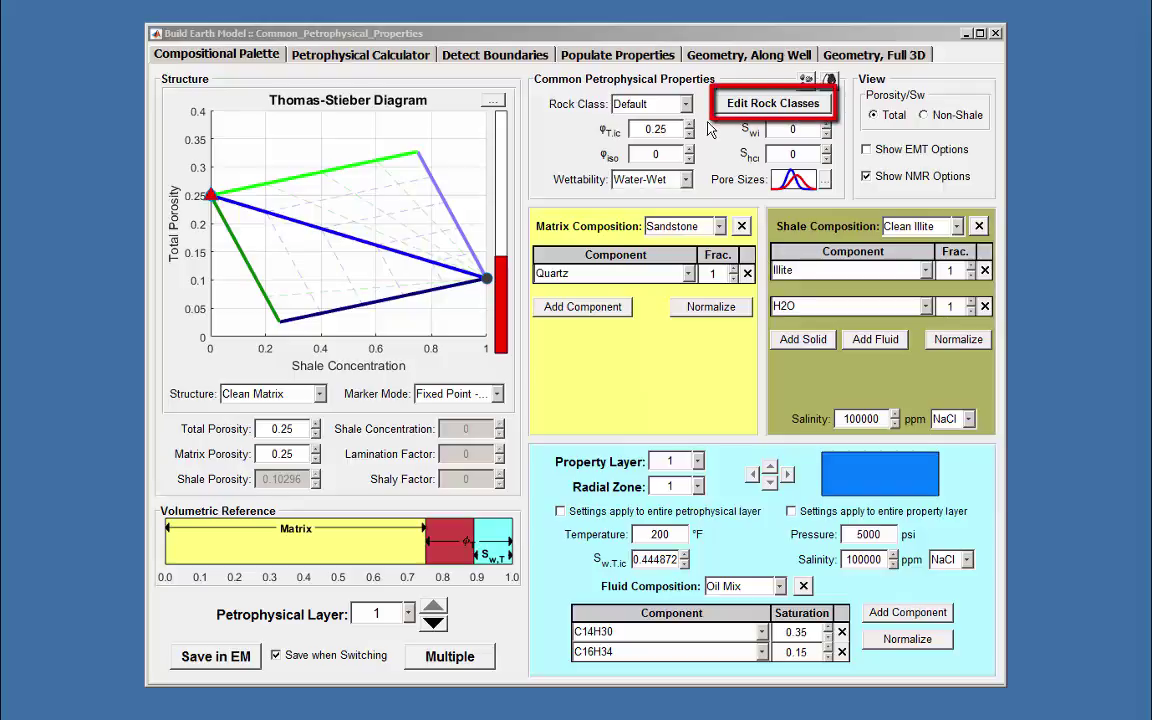
Keep the Default rock class on Archie (a=1, m=2, n=2) and Modified Timur-Coates (A=0.25, B=3, C=2)
click(731, 110)
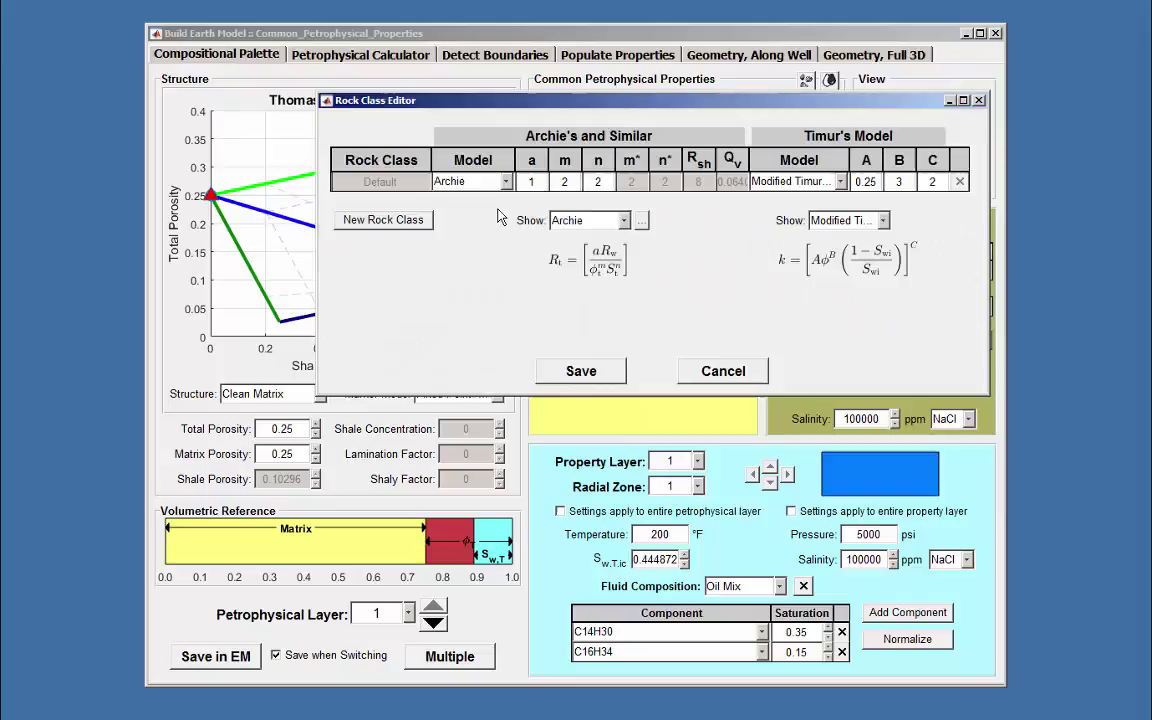
click(505, 182)
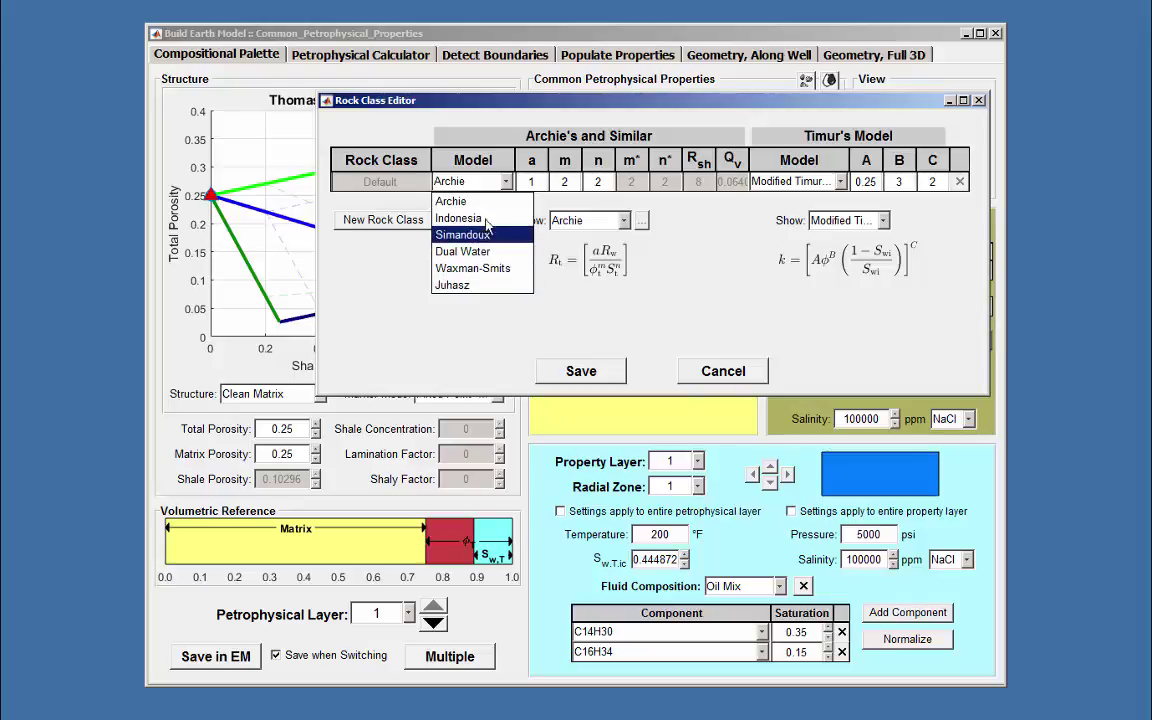
click(441, 199)
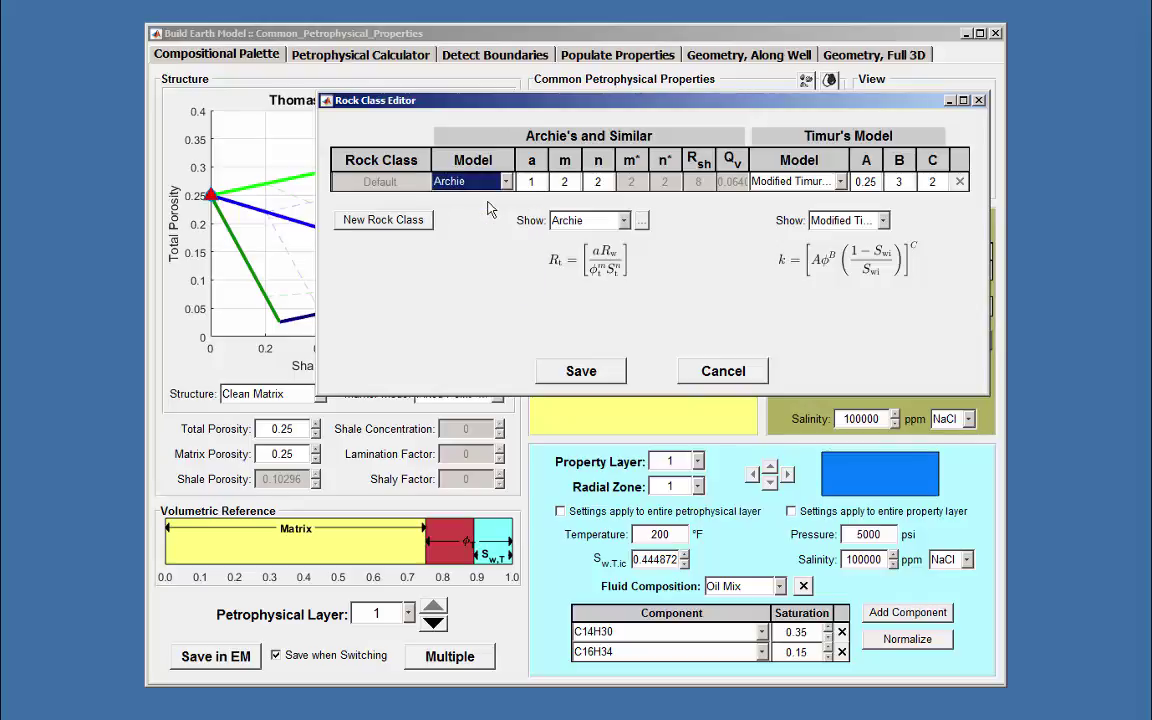
click(825, 182)
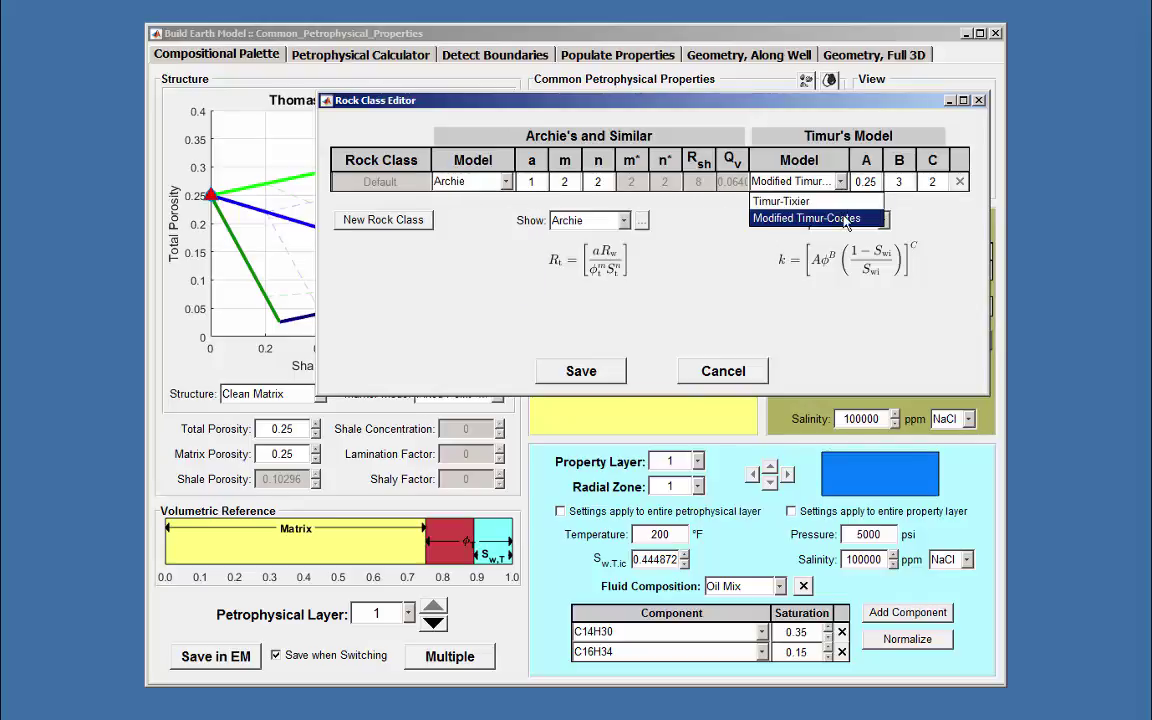
click(846, 218)
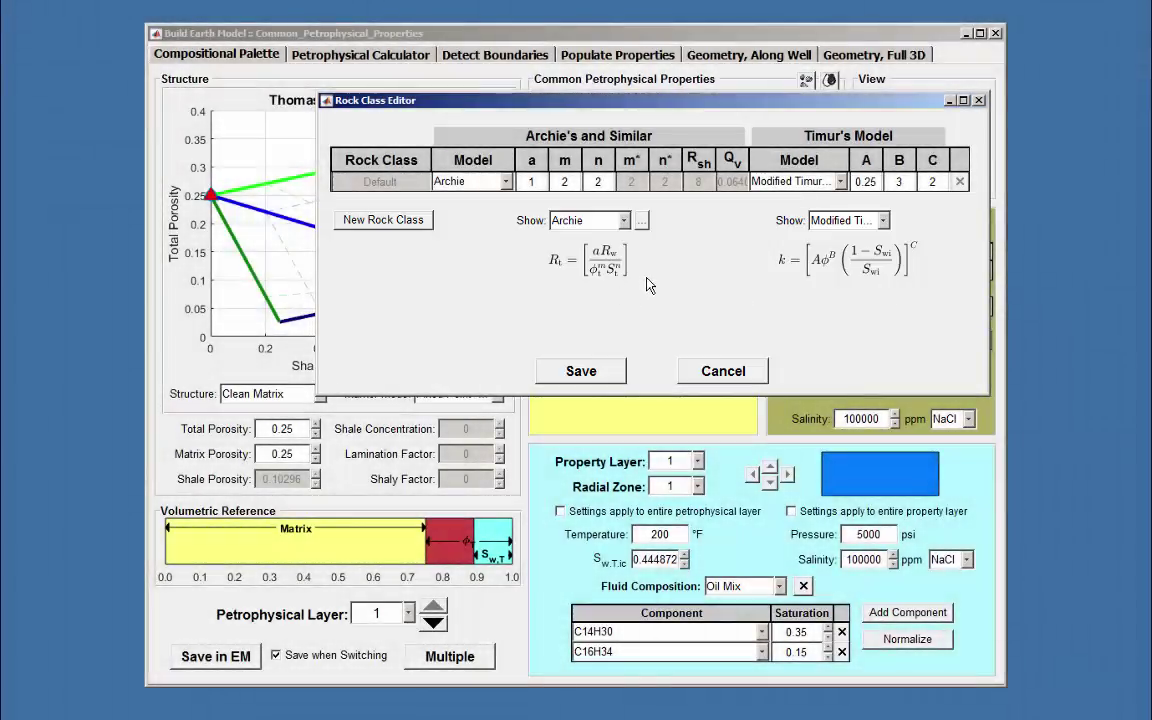
Preview the Archie equation and read its full model description
click(623, 221)
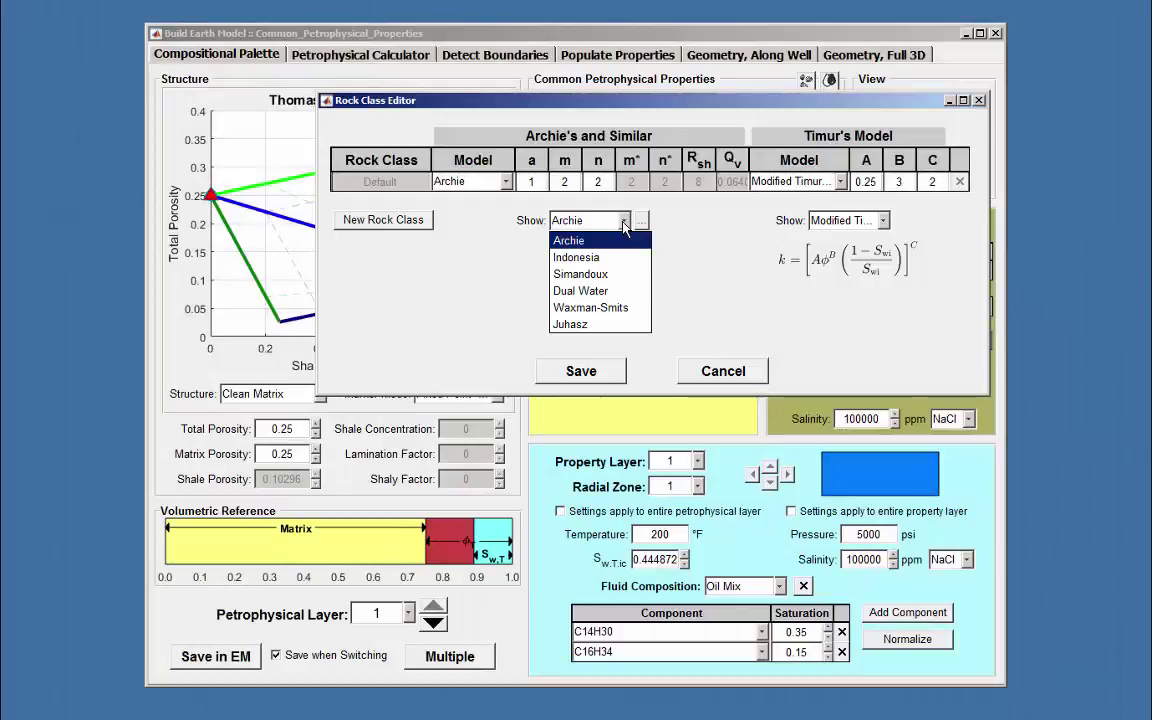
click(567, 240)
click(642, 221)
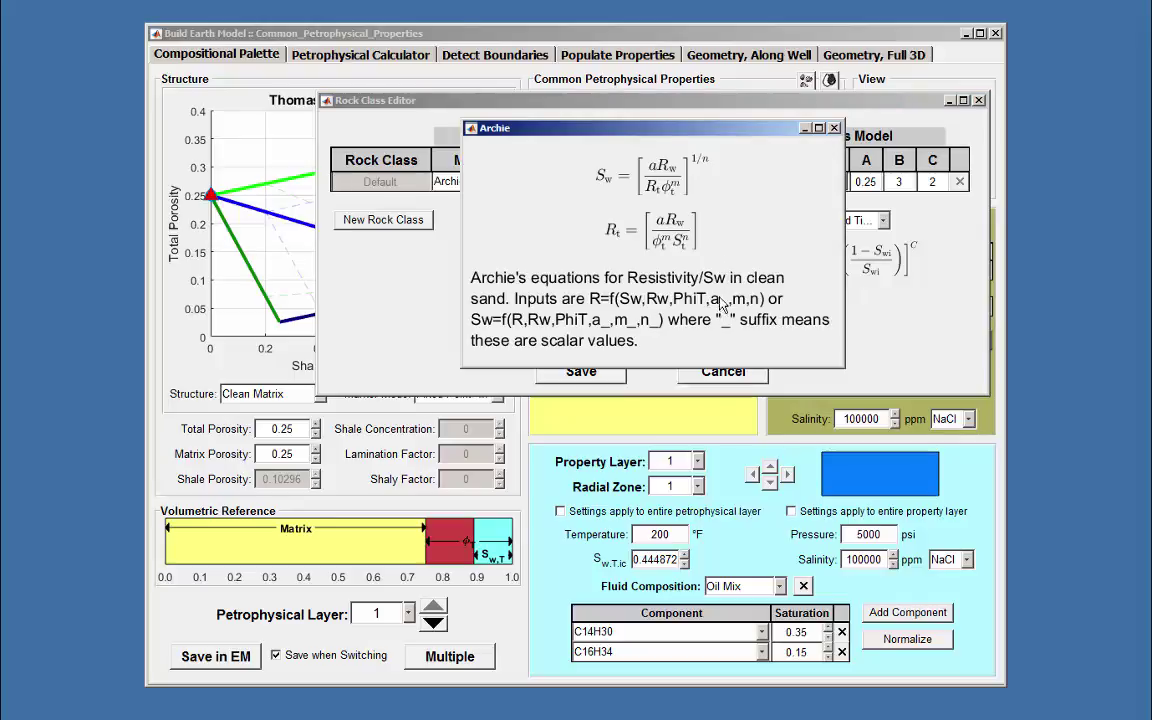
click(834, 128)
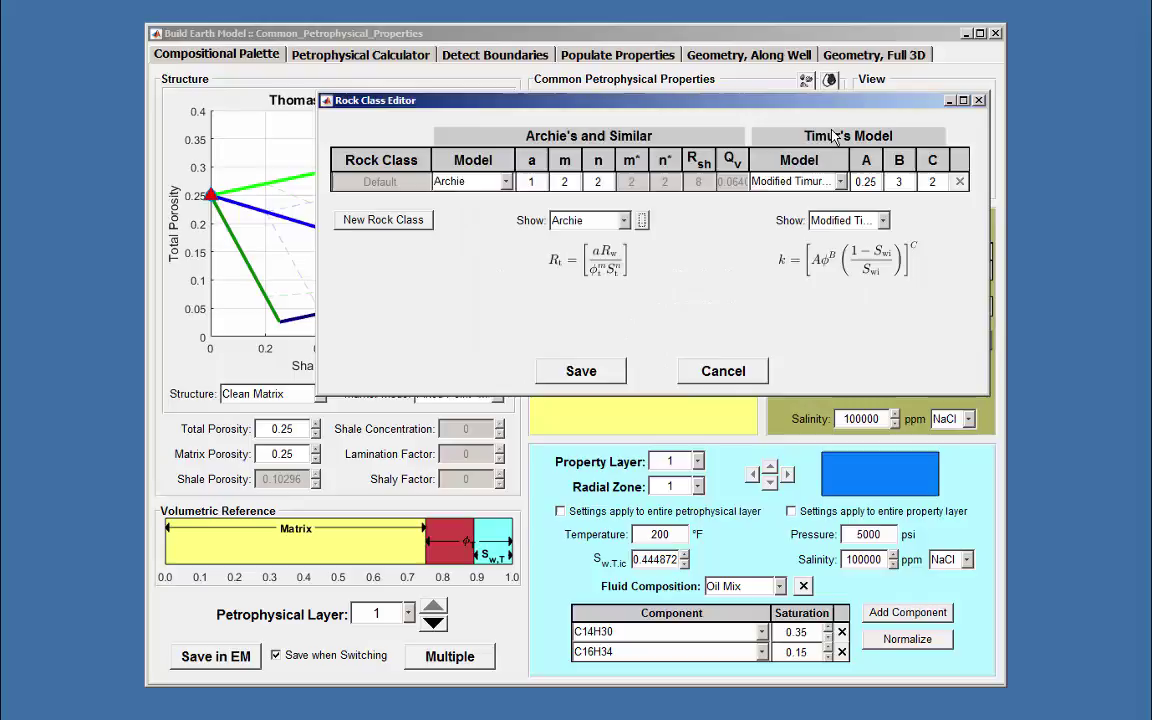
Preview the Waxman-Smits equation and read its full model description
click(624, 220)
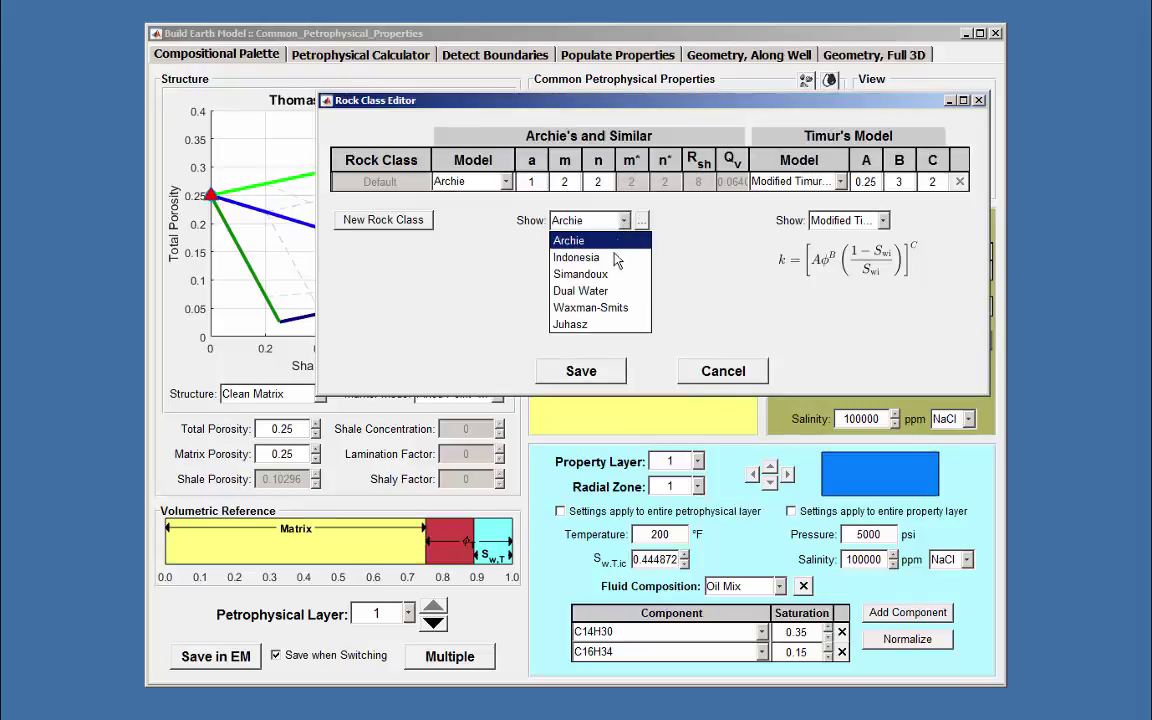
click(617, 309)
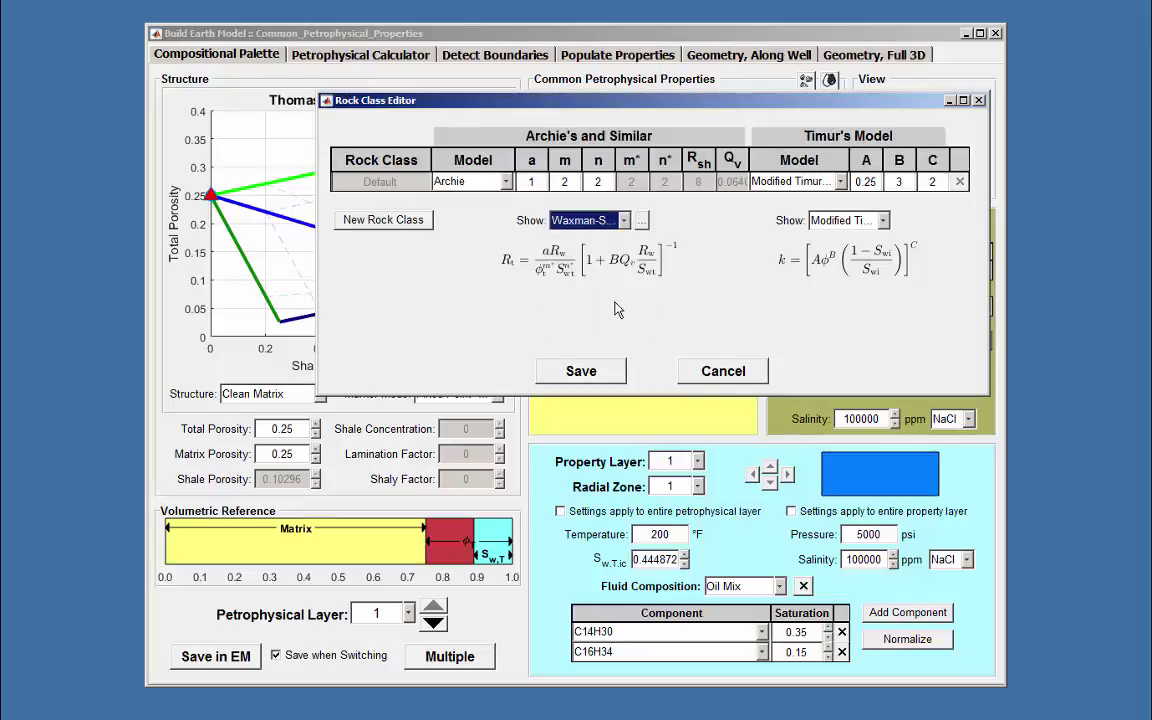
click(643, 221)
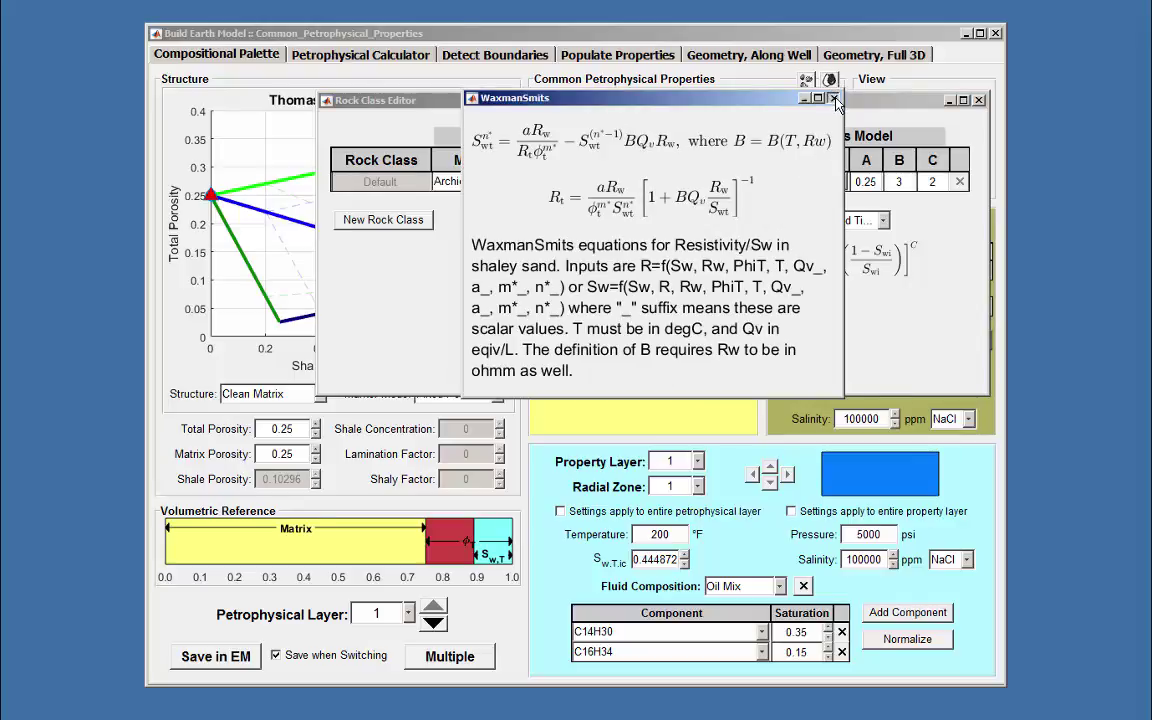
click(752, 87)
click(578, 220)
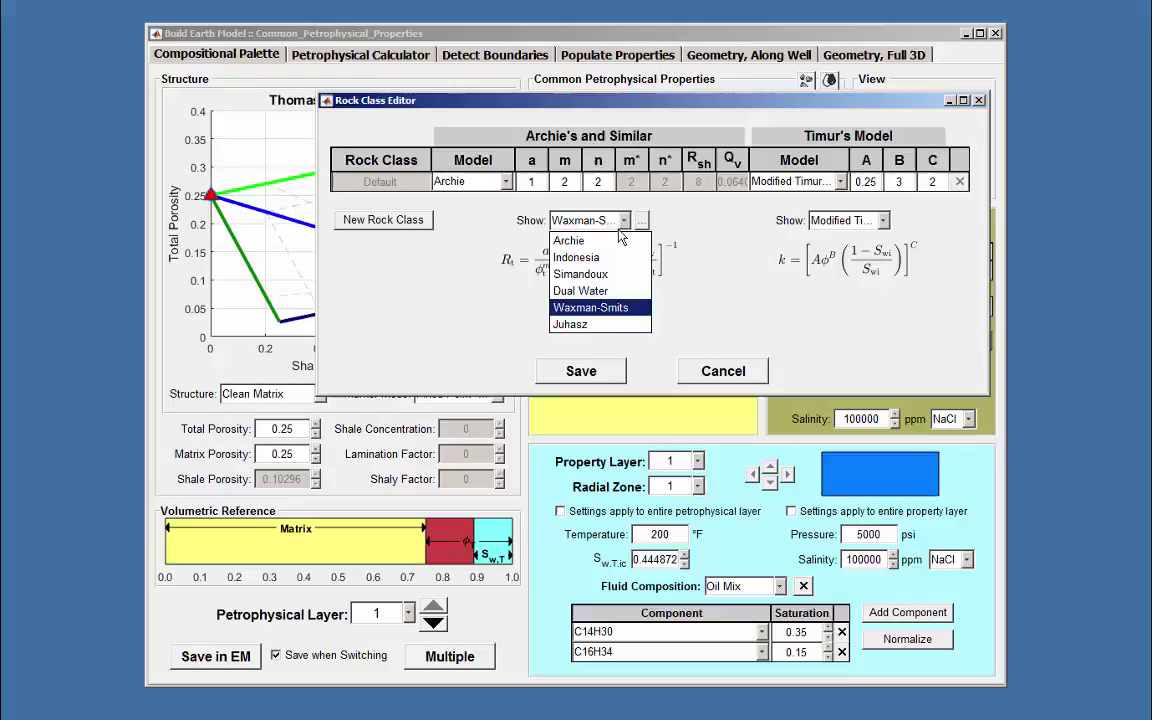
Switch the equation preview back to Archie and reselect Archie as the Default class's model
click(618, 243)
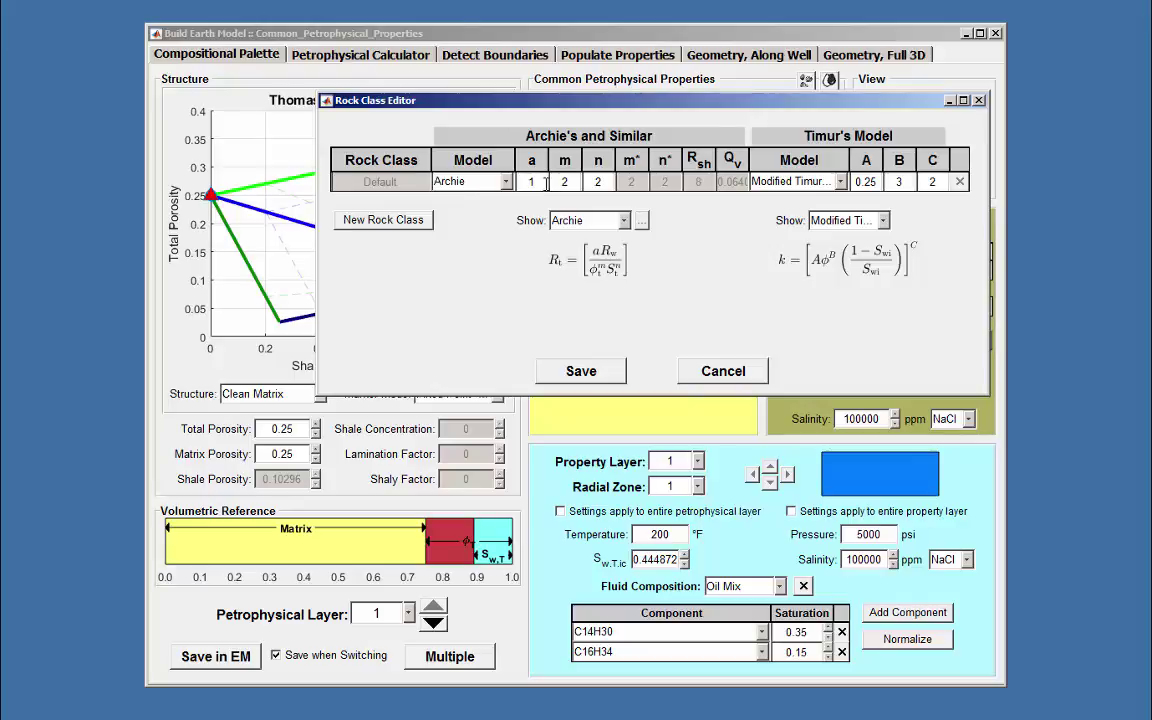
click(507, 183)
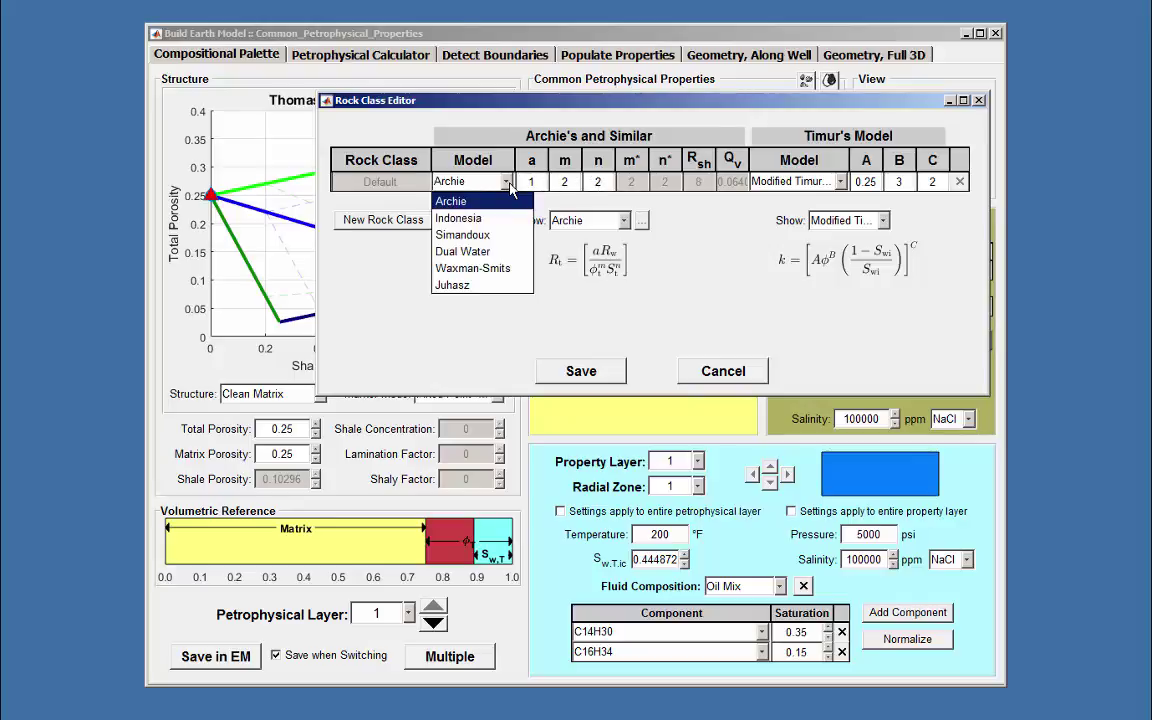
click(507, 183)
click(507, 183)
click(505, 203)
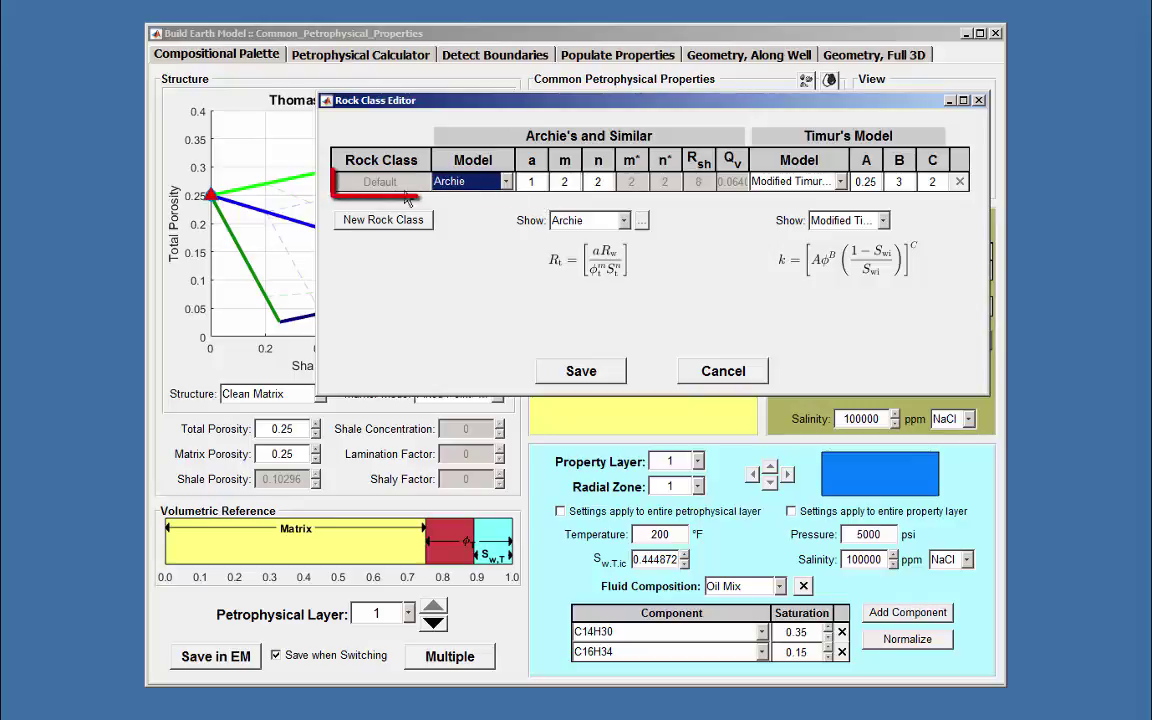
click(526, 205)
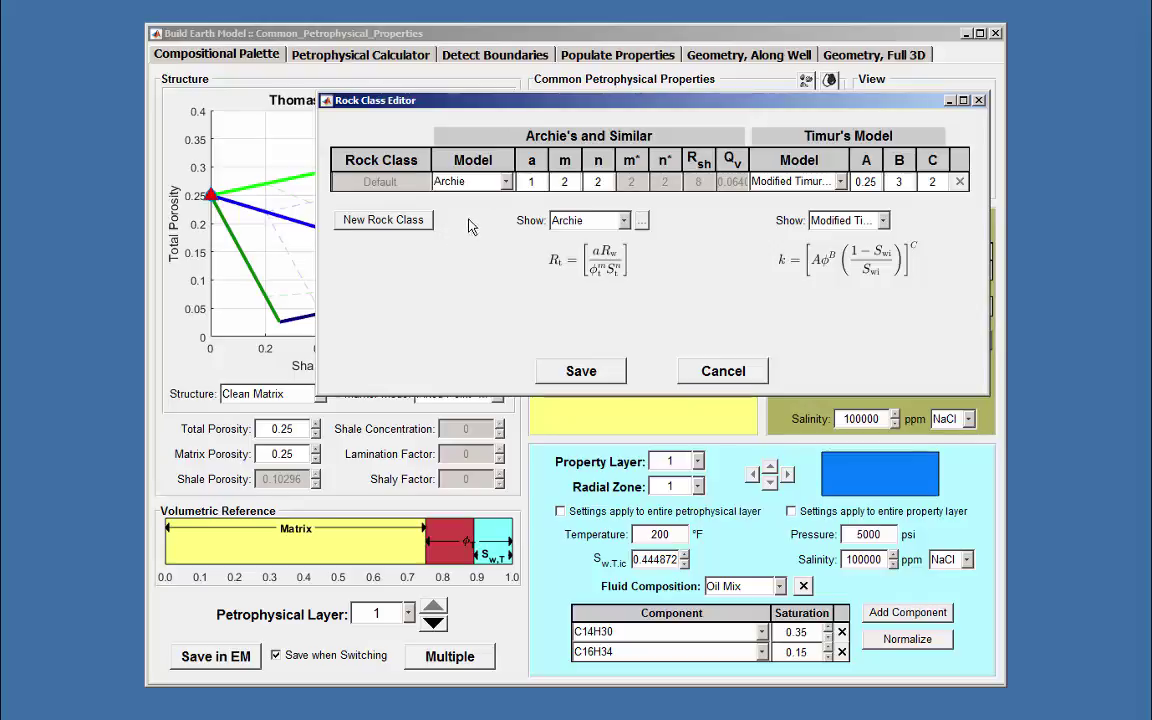
click(506, 182)
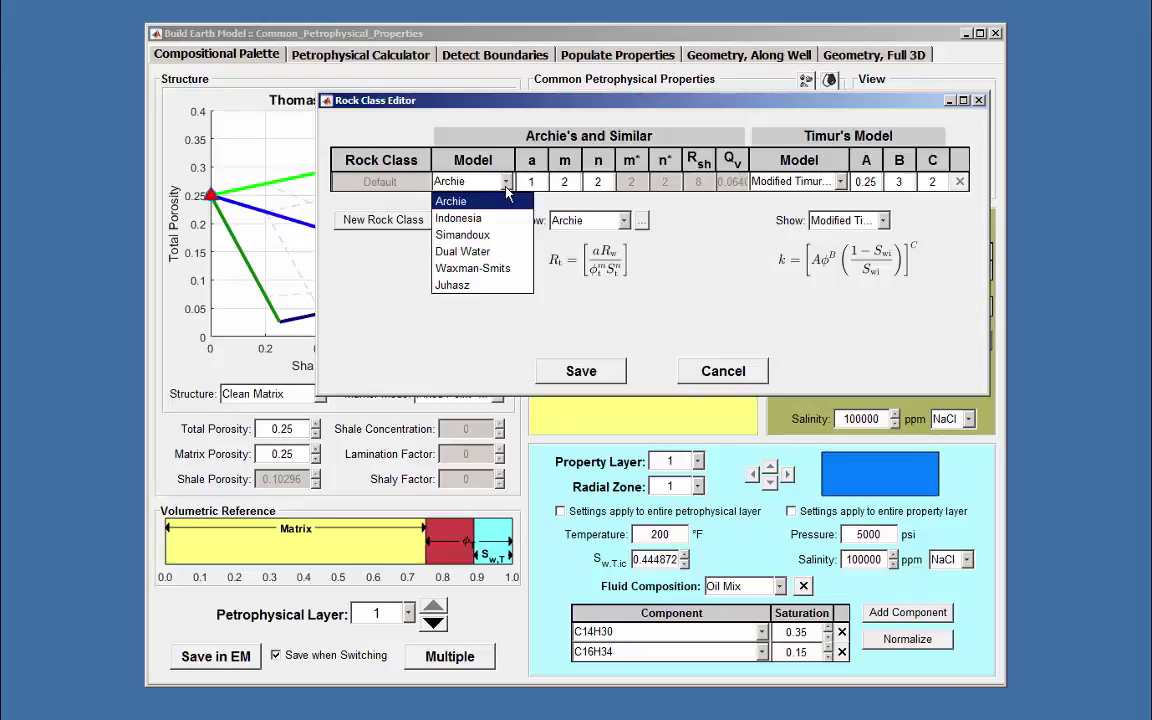
click(455, 202)
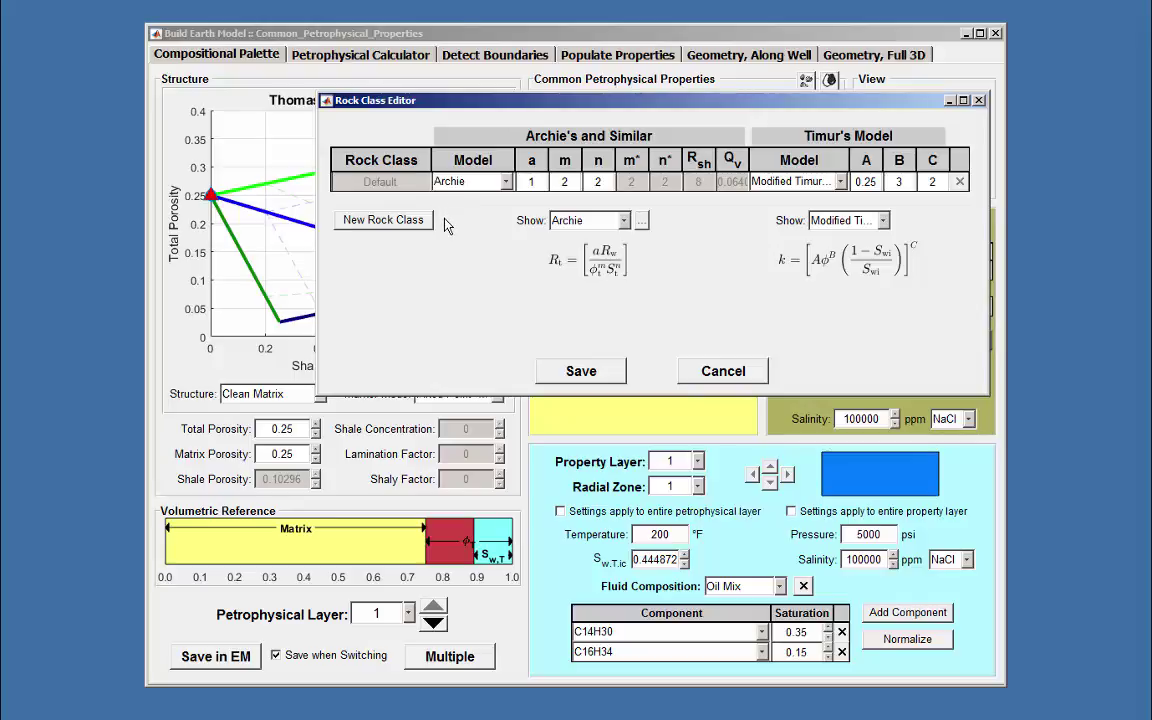
Add three new rock classes, Class 1, Class 2 and Class 3
click(380, 222)
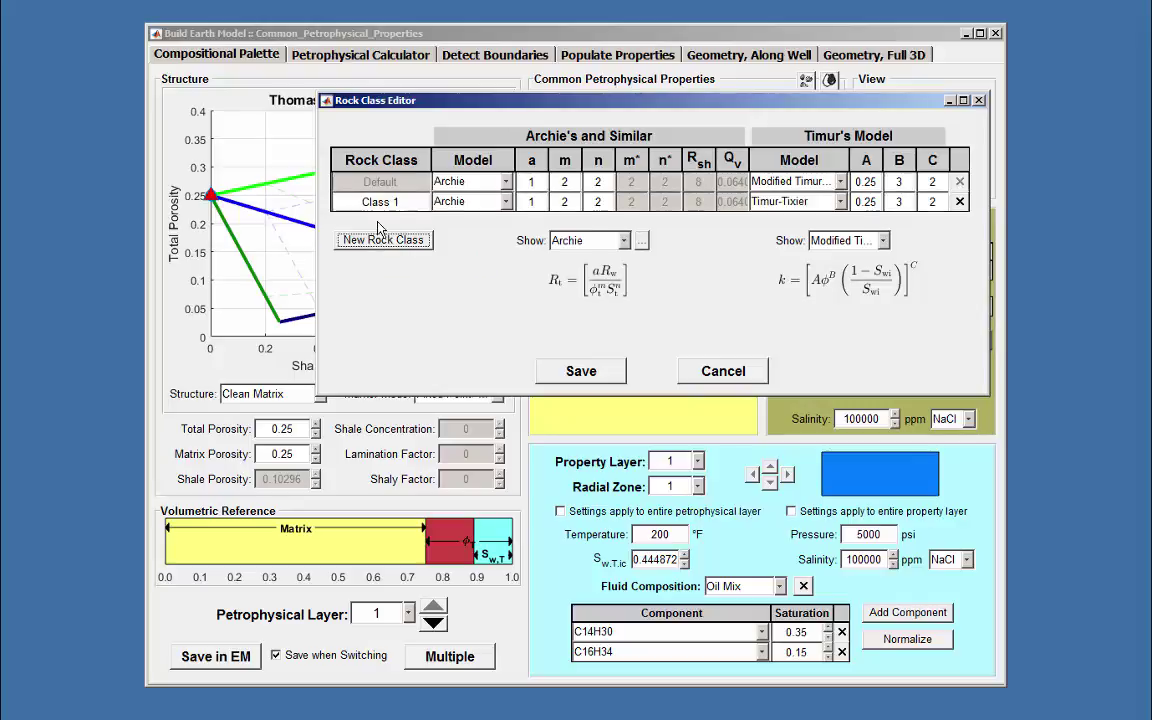
click(358, 240)
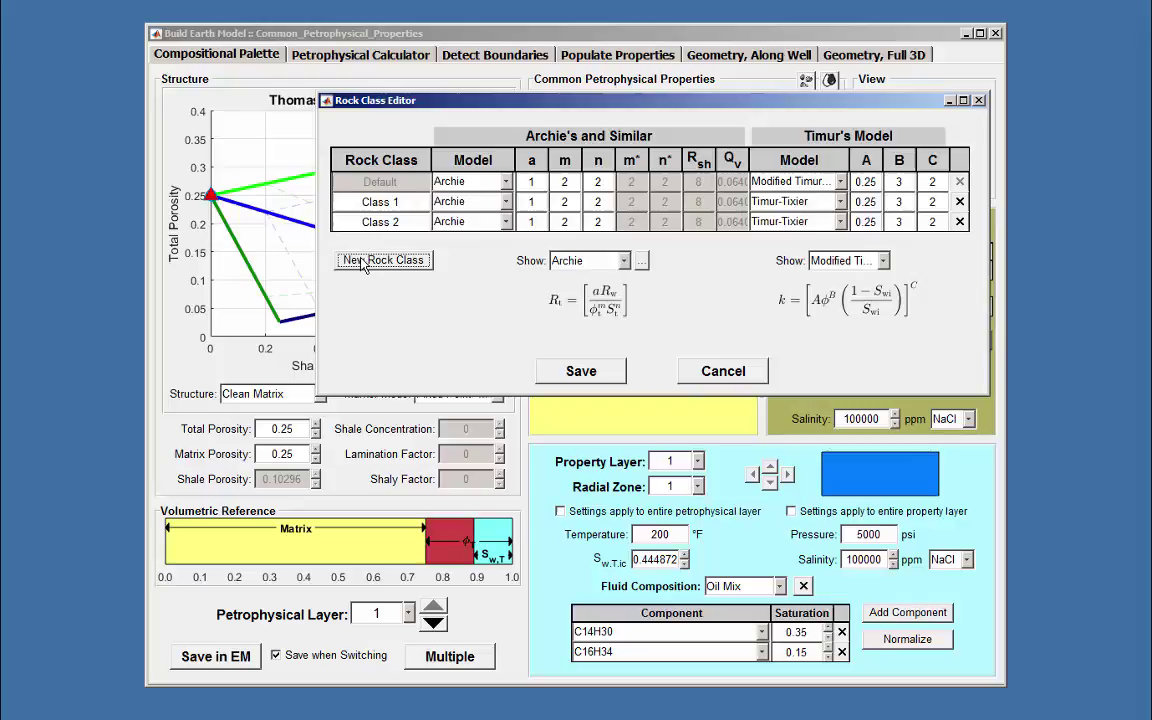
click(365, 261)
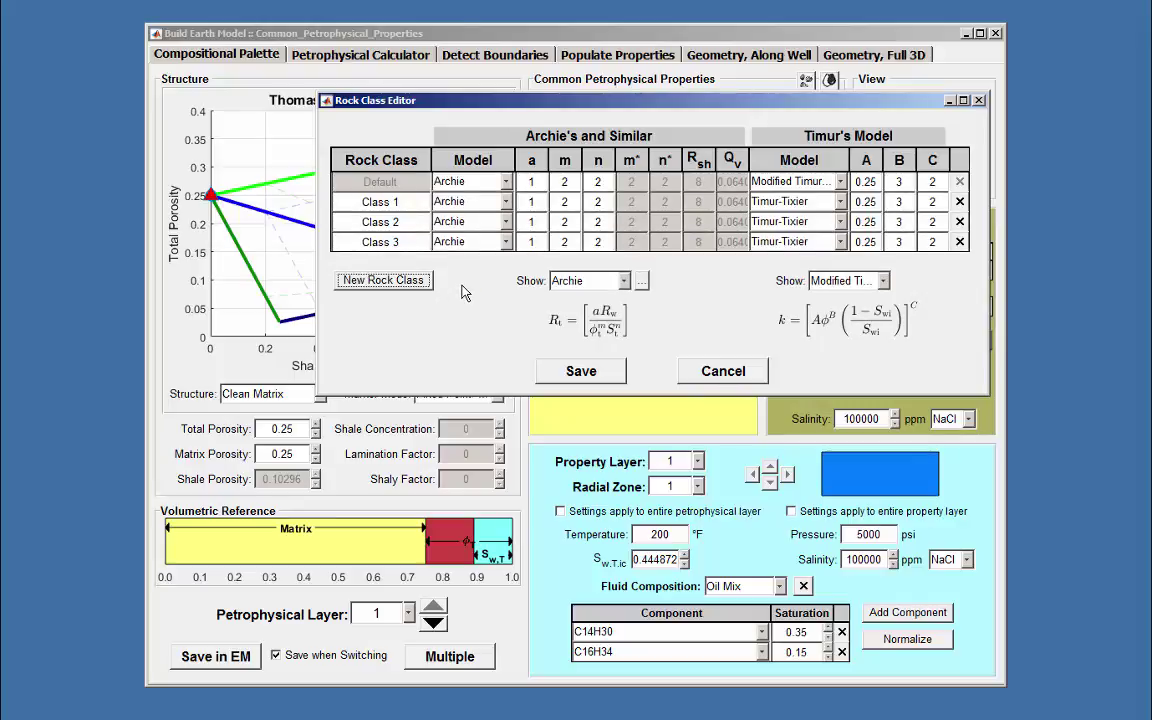
Set Class 2's a coefficient to 1.1 and Class 3's model to Waxman-Smits
click(539, 222)
text(.1)
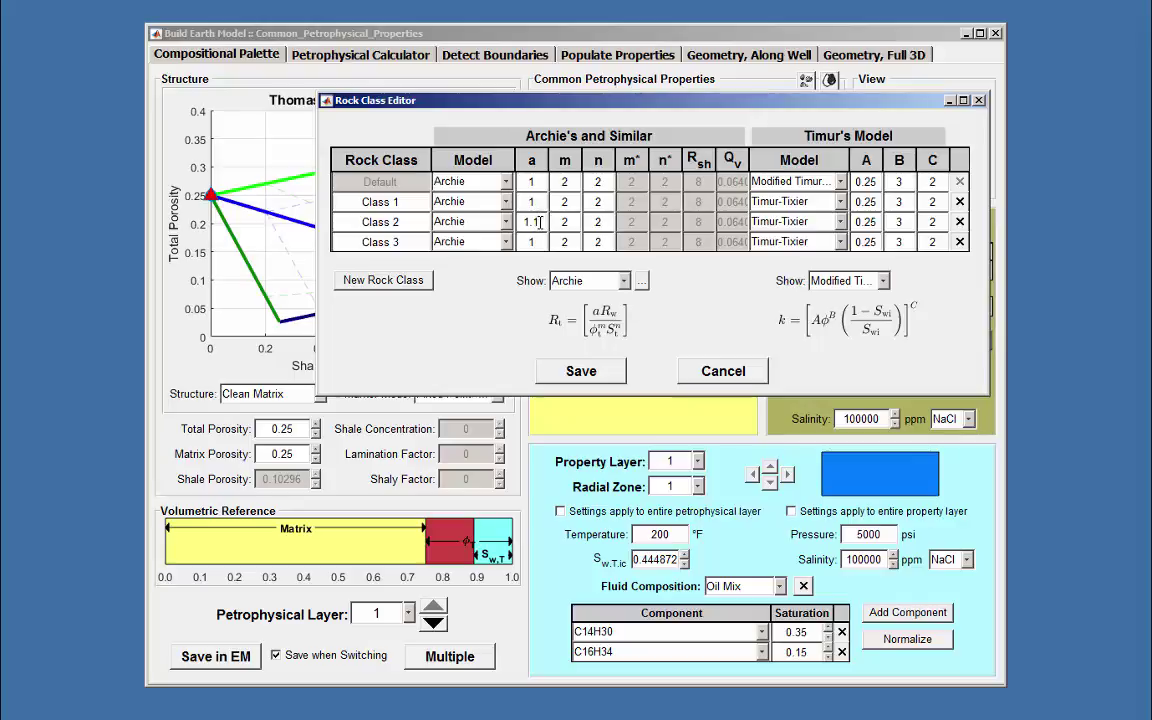
click(465, 241)
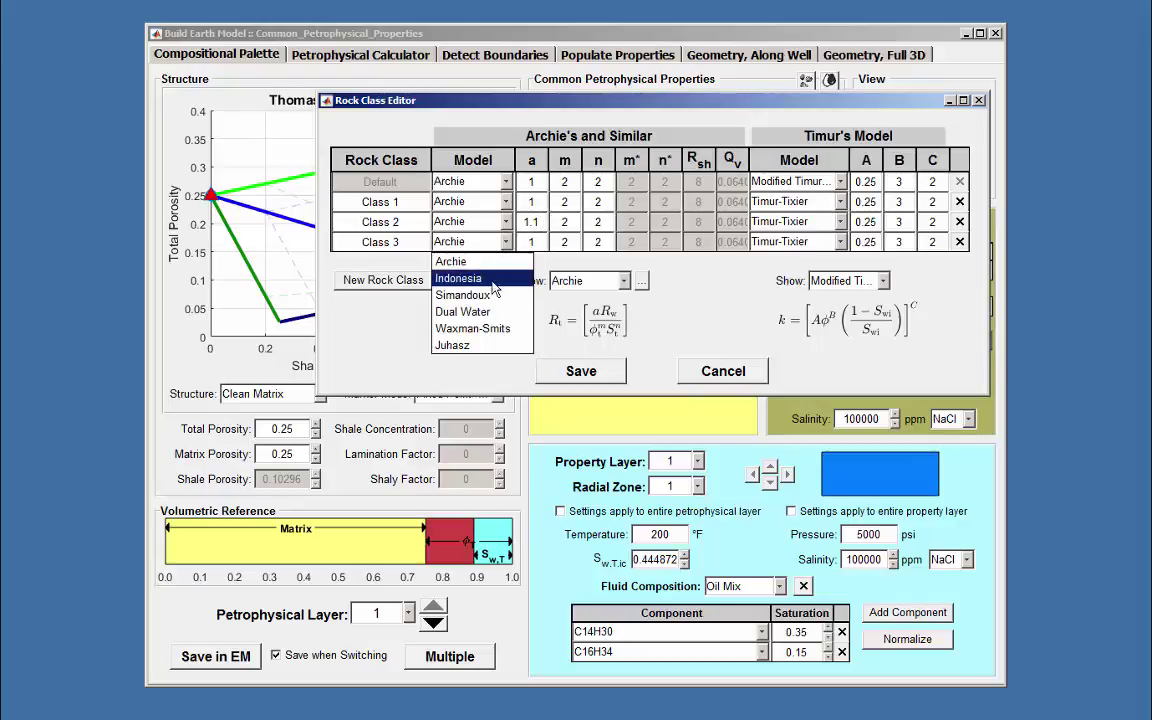
click(493, 329)
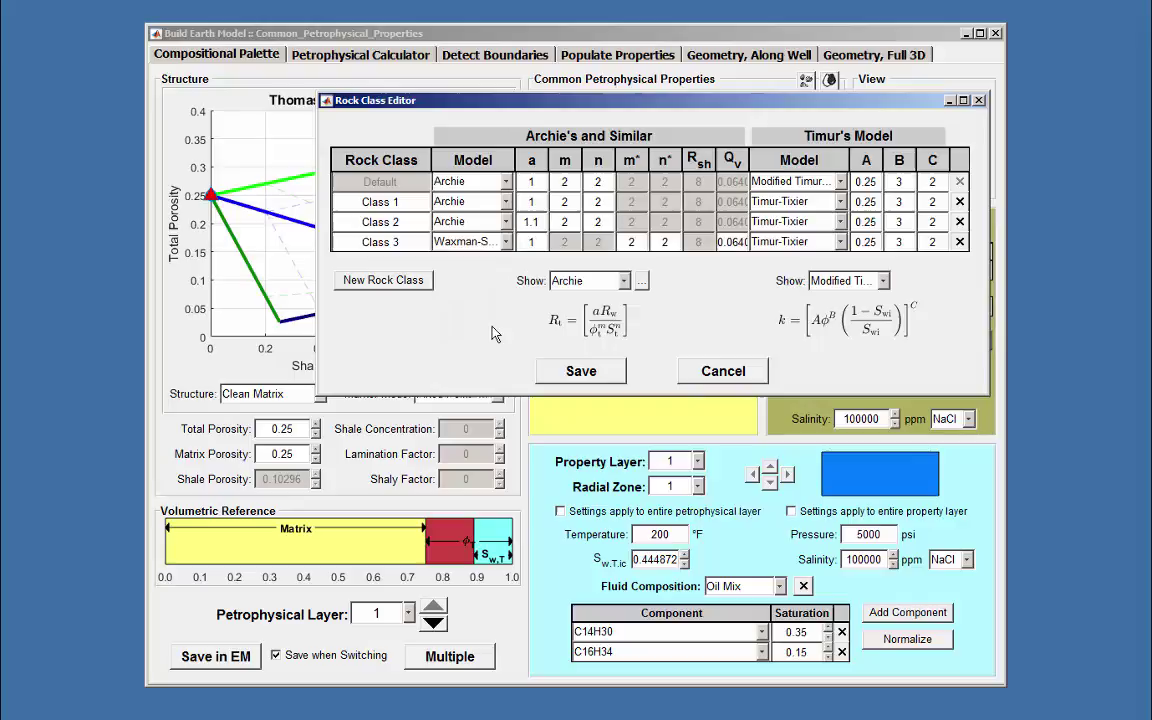
click(563, 370)
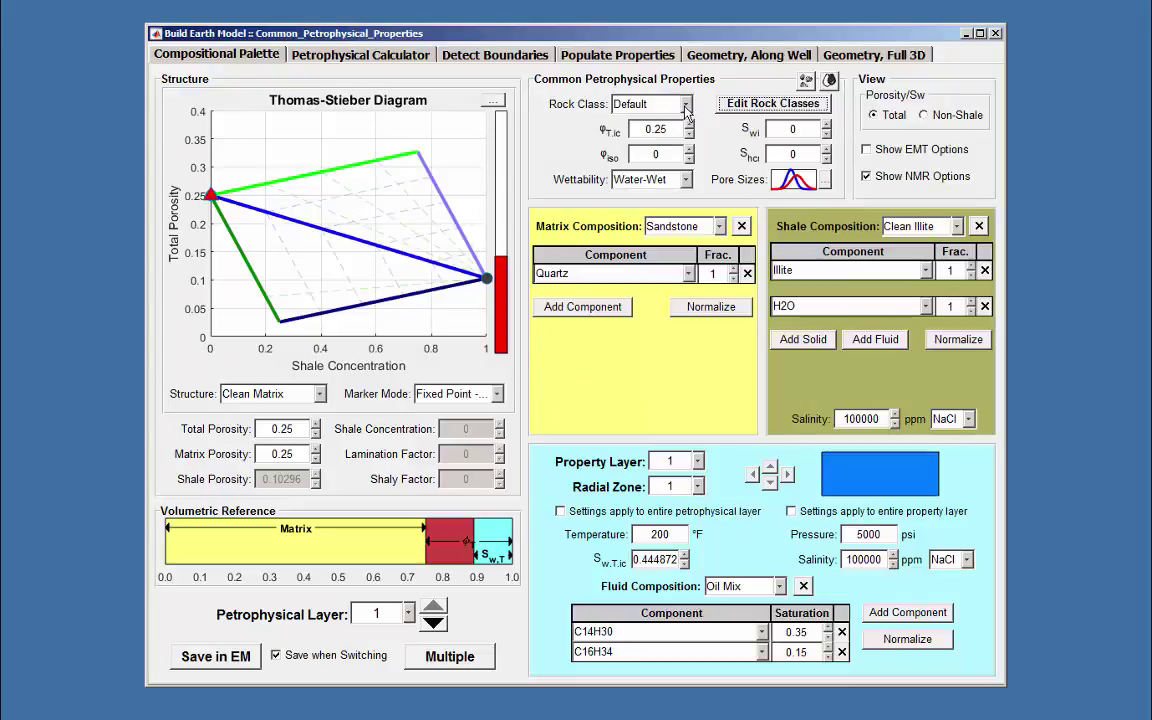
click(686, 108)
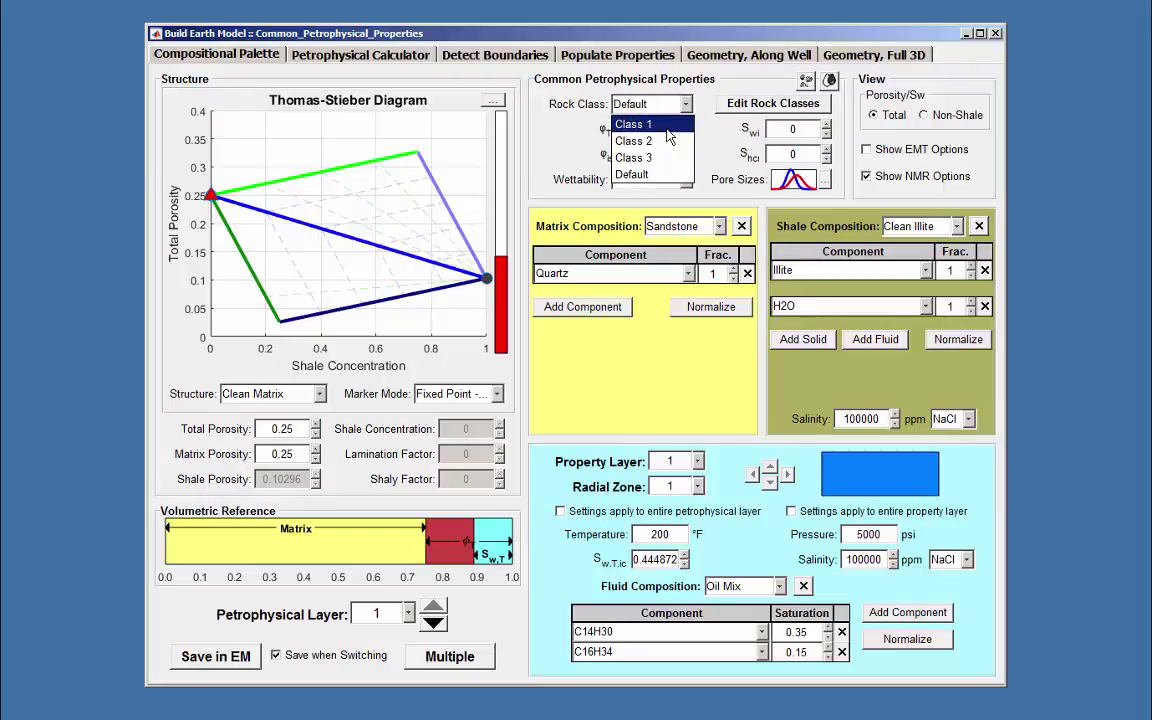
click(669, 180)
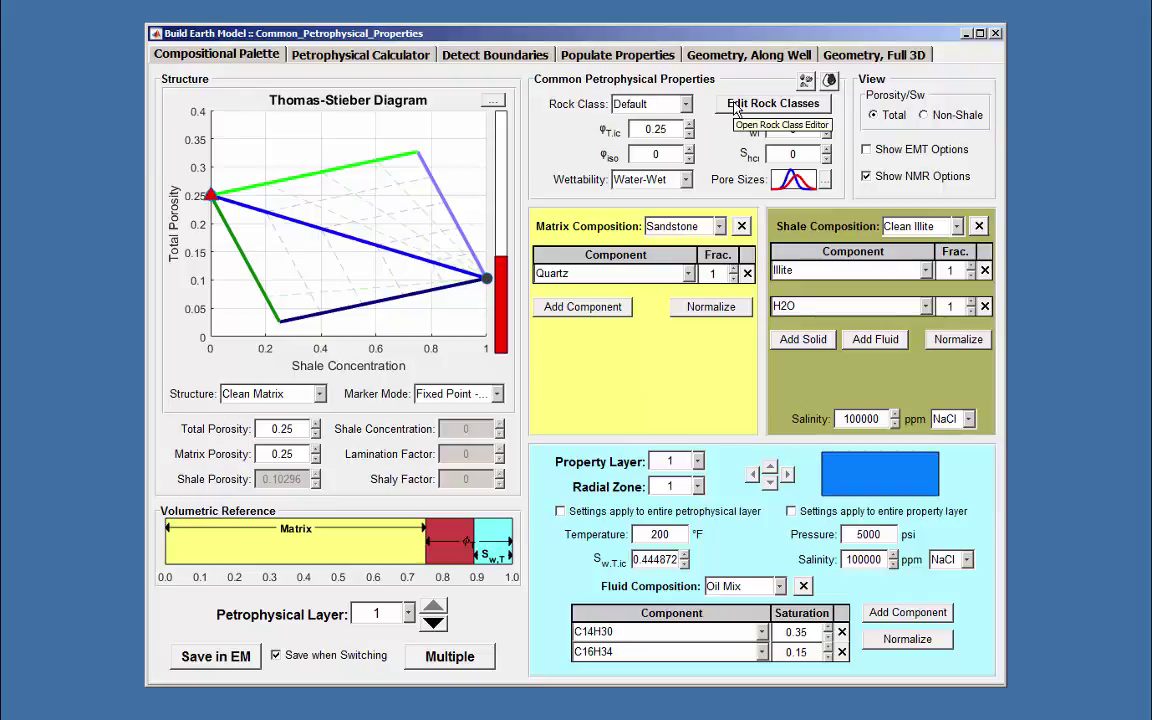
Rename Class 1, 2 and 3 to 'Archie a1', 'Archie a1.1' and 'Waxman-Smits', then save
click(736, 110)
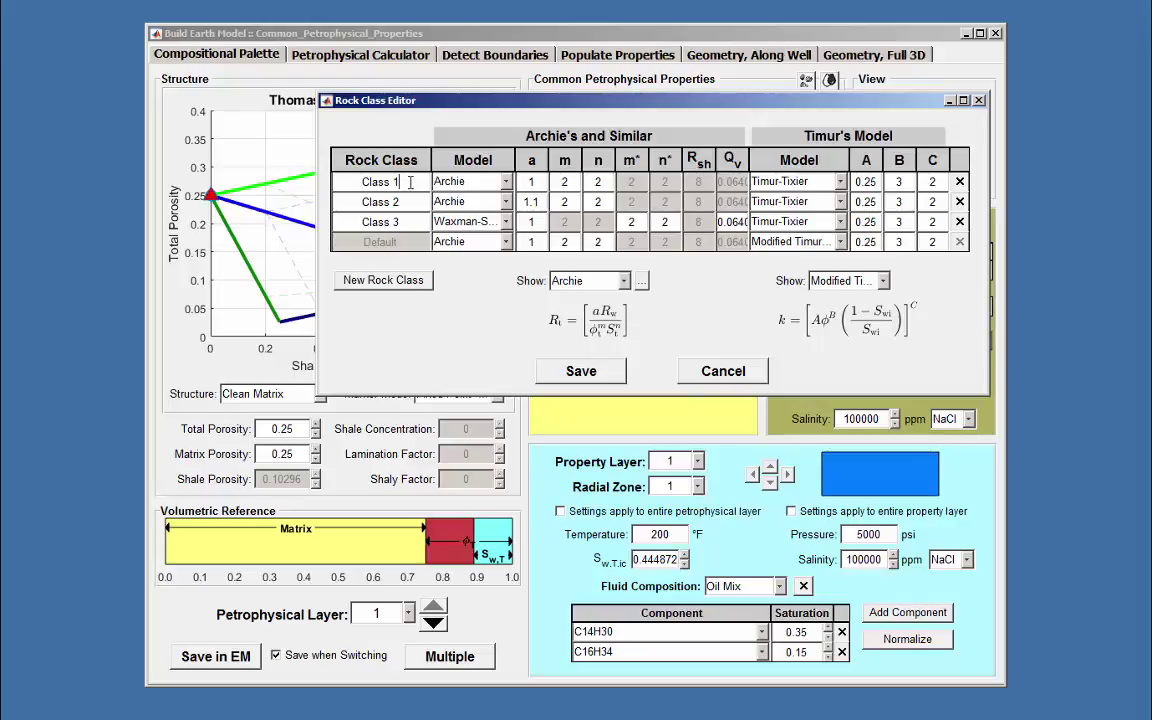
double_click(356, 188)
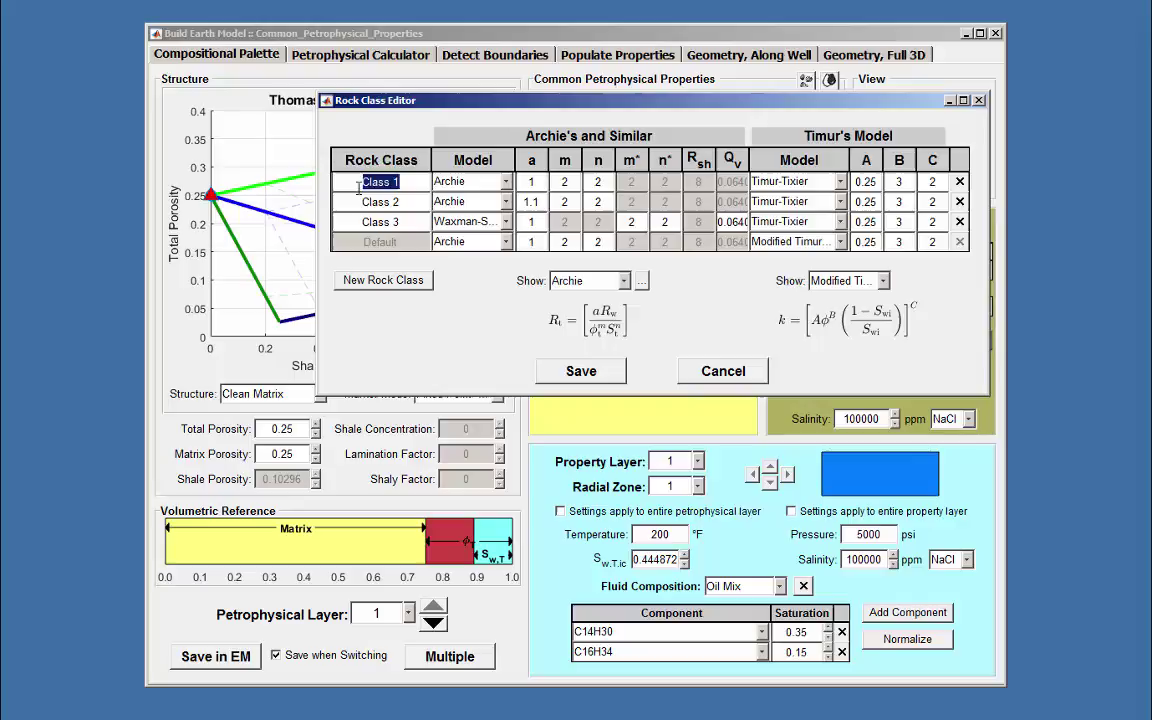
text(Archie a)
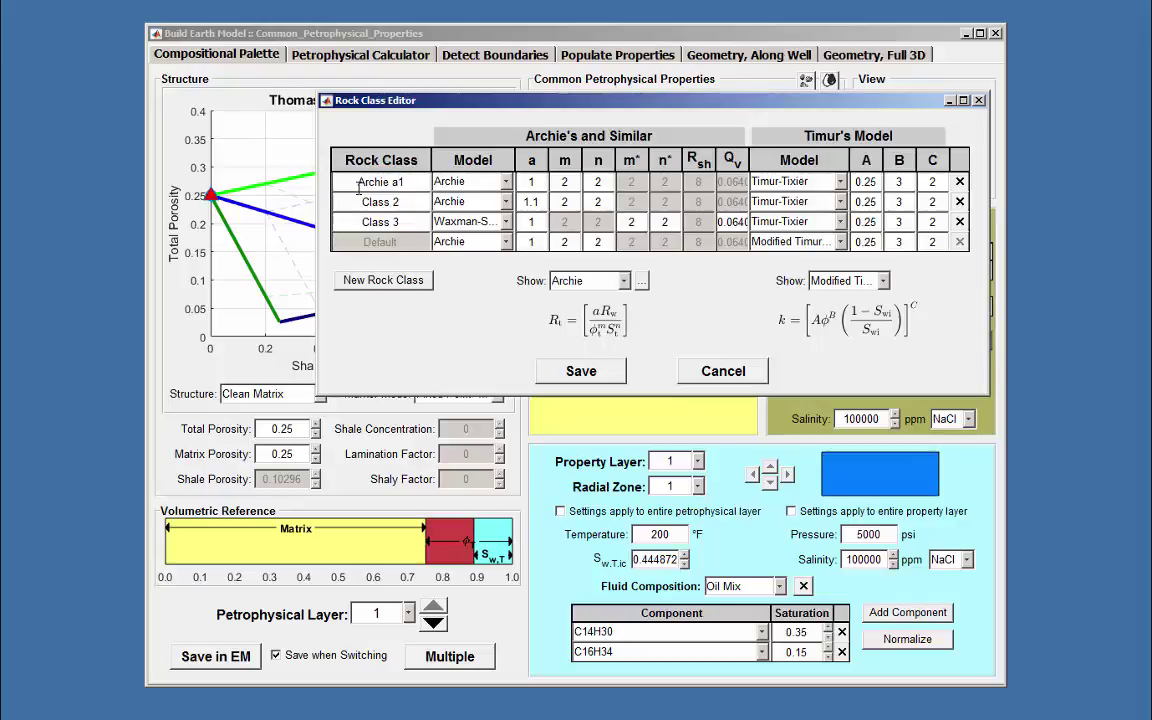
text(1)
double_click(346, 201)
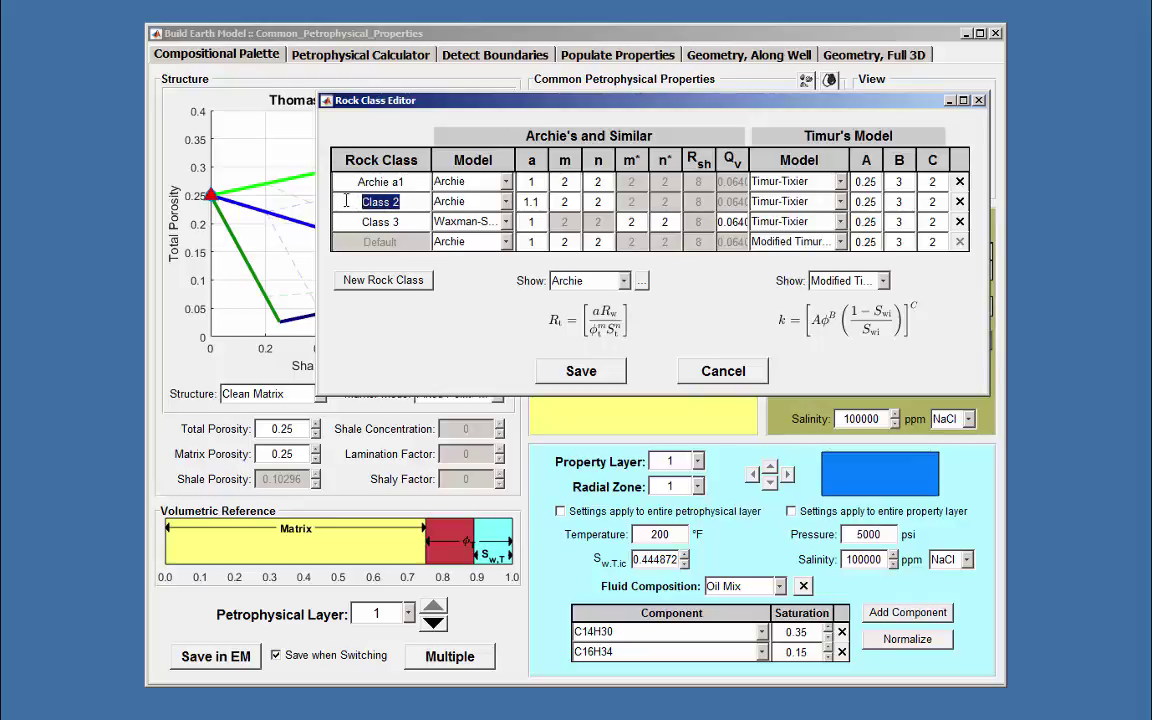
text(Archie a1.1)
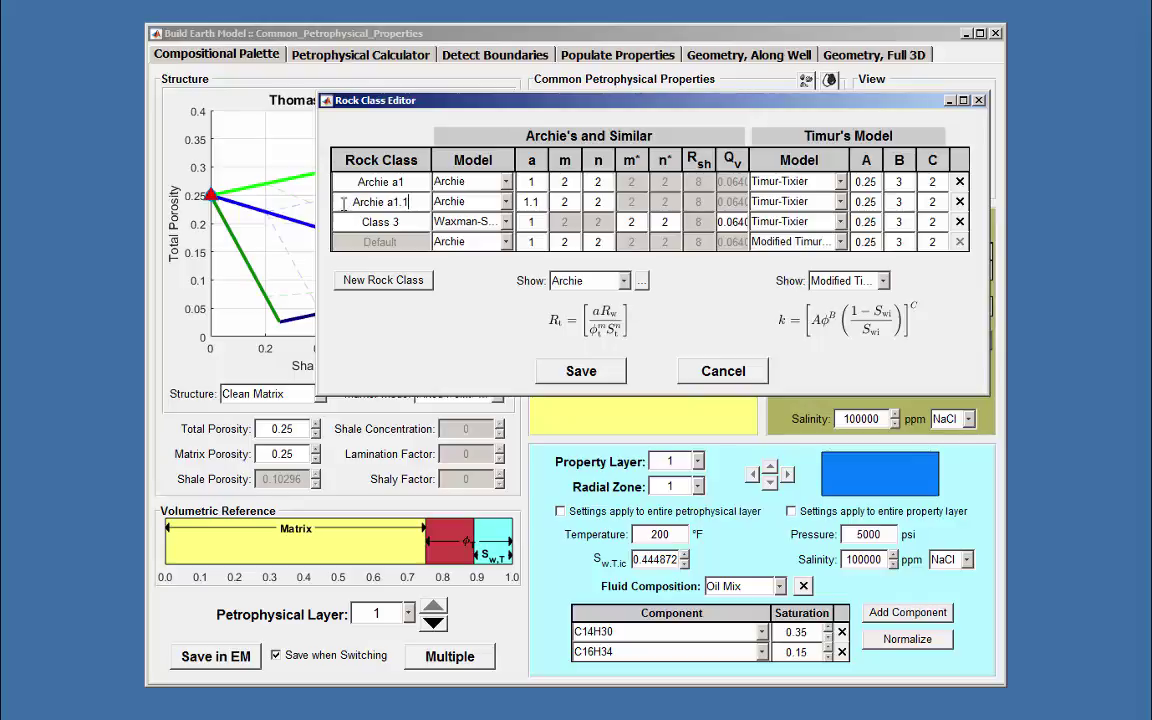
key(Return)
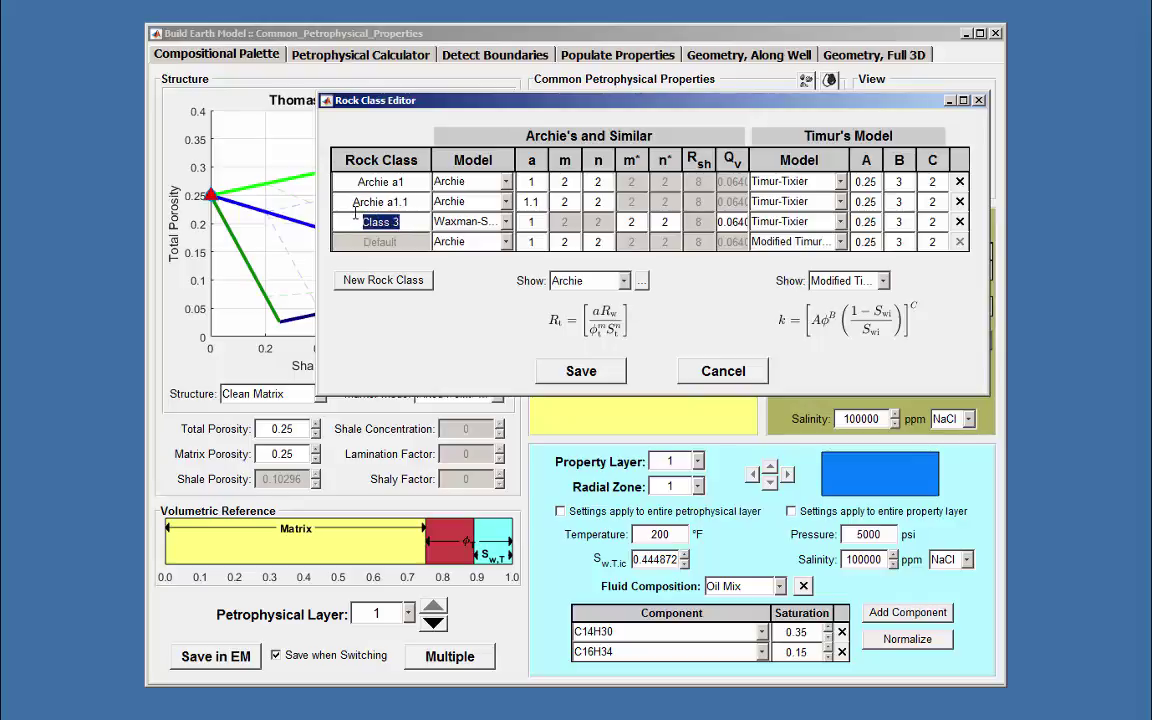
text(Waxman-Smits)
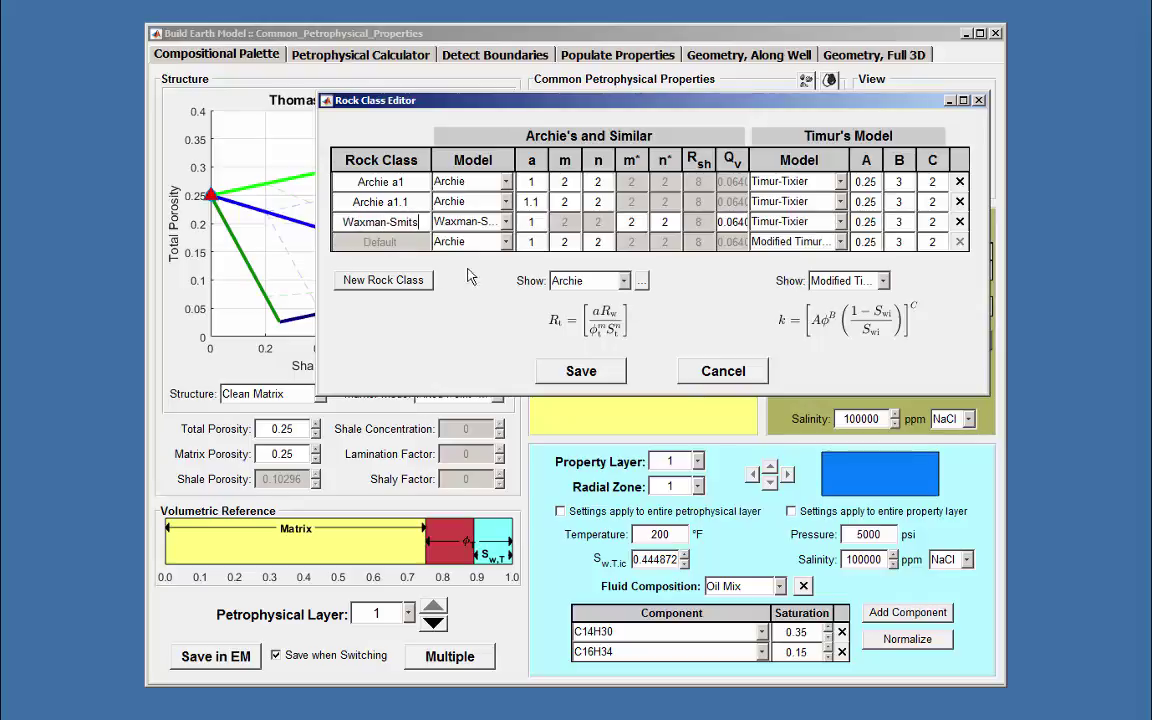
click(556, 372)
click(555, 374)
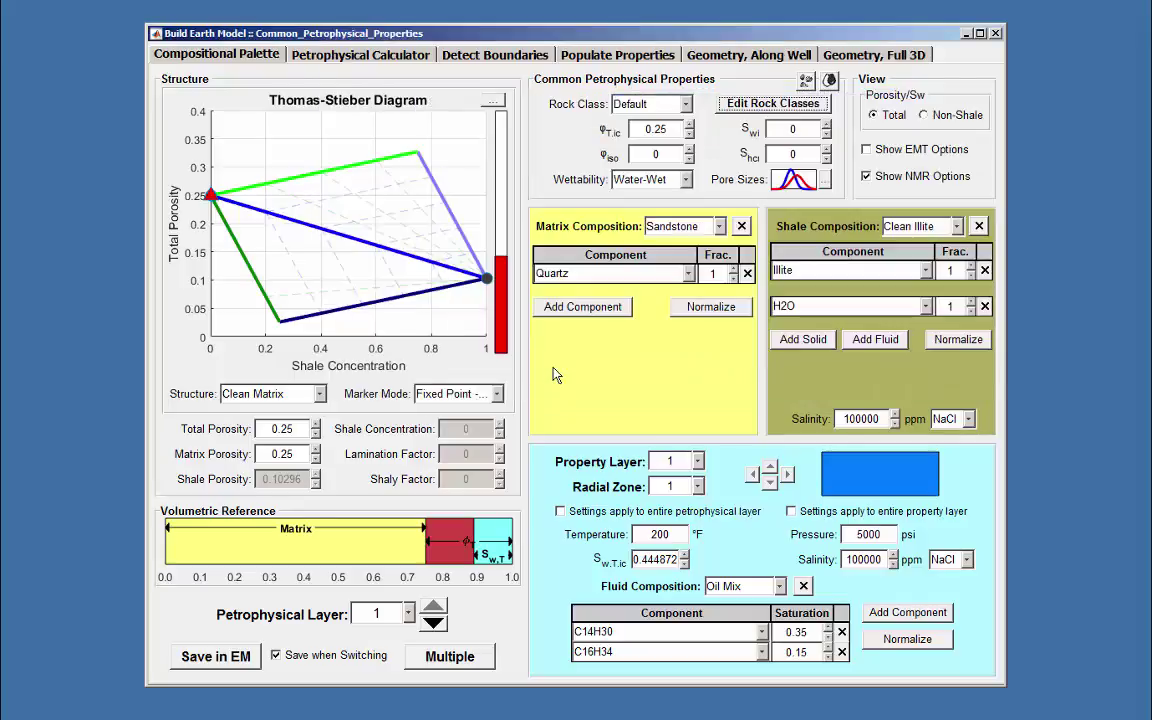
click(688, 105)
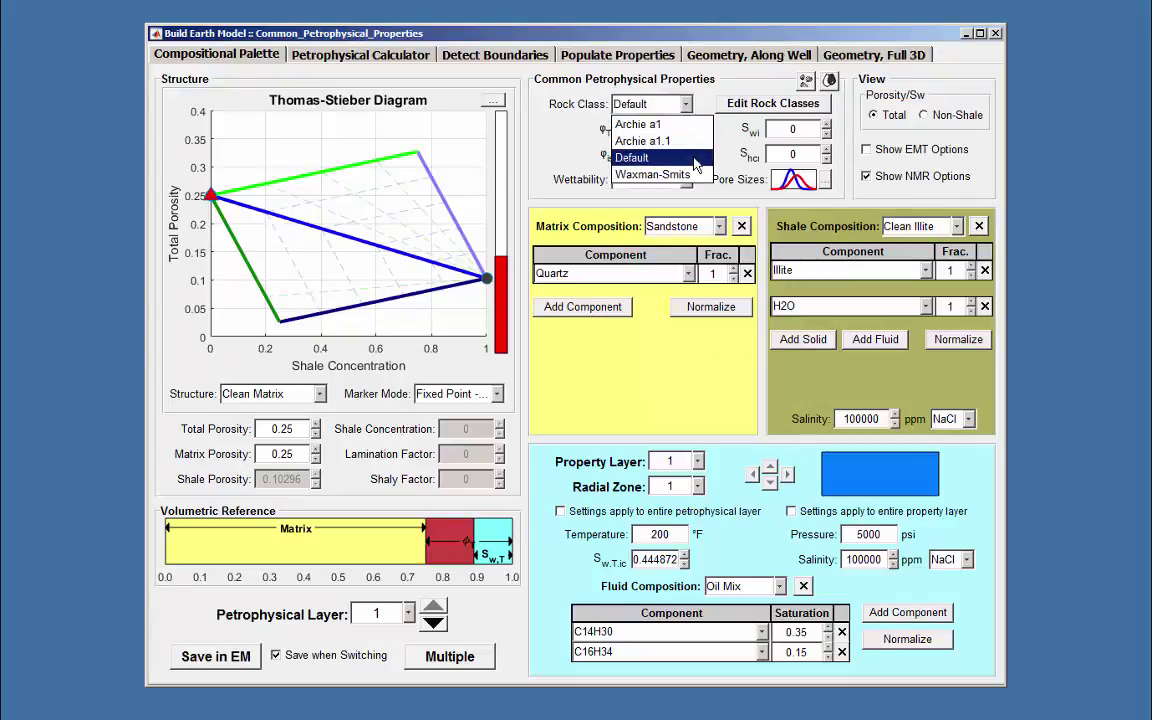
click(724, 158)
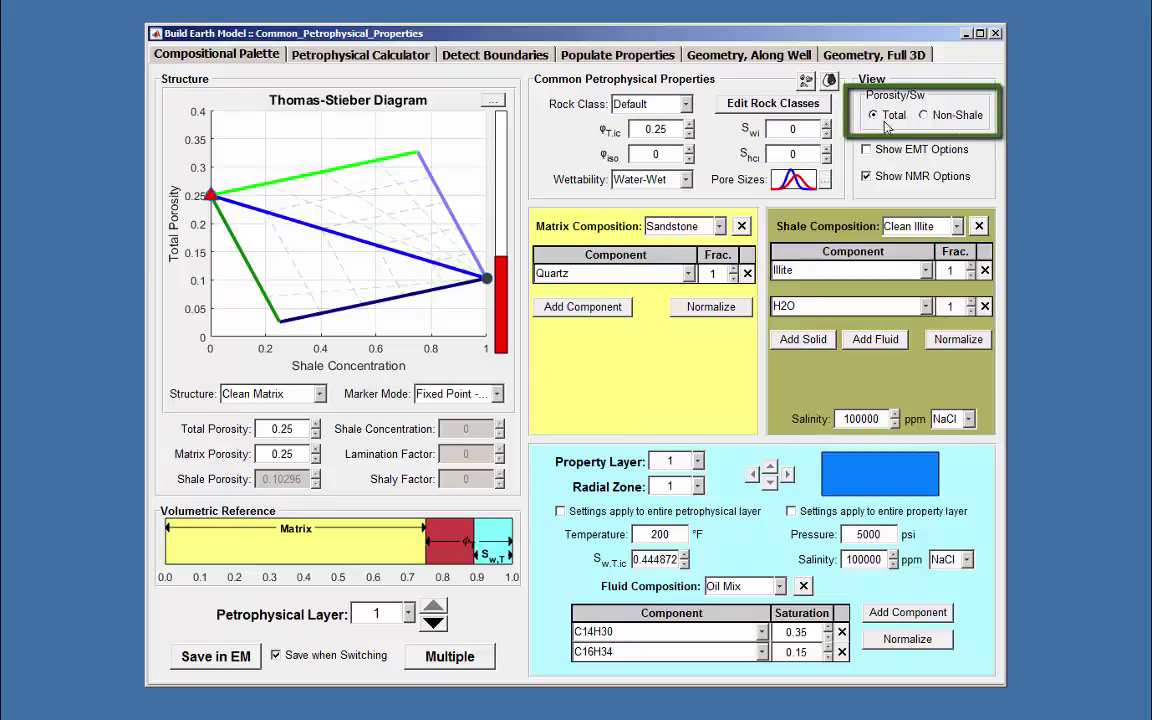
Switch the Porosity/Sw view option to Non-Shale
click(924, 116)
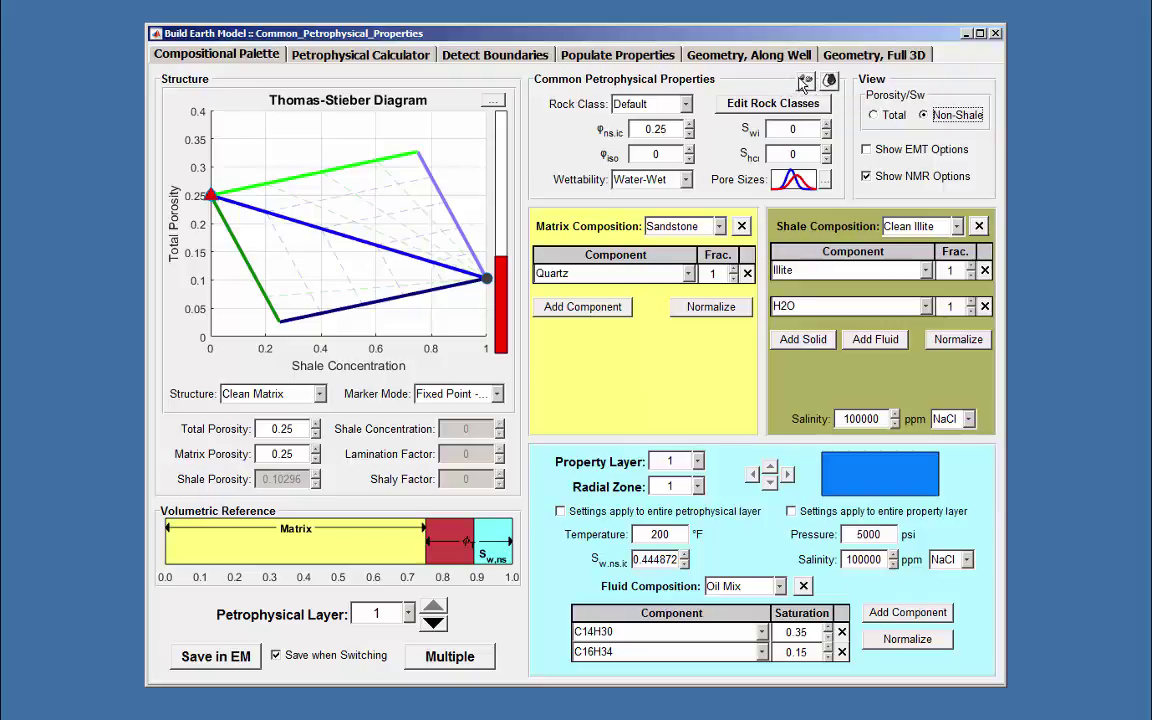
Open the Solid Components table listing all minerals, enlarged to show more rows and property columns
click(805, 83)
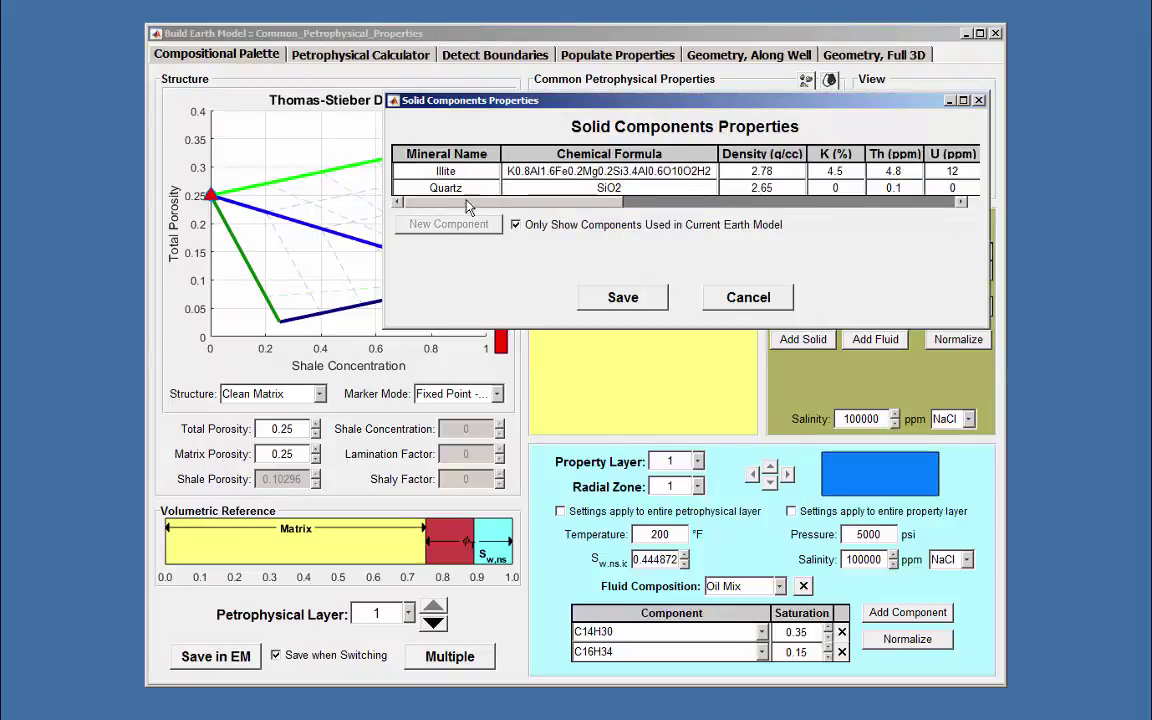
click(516, 225)
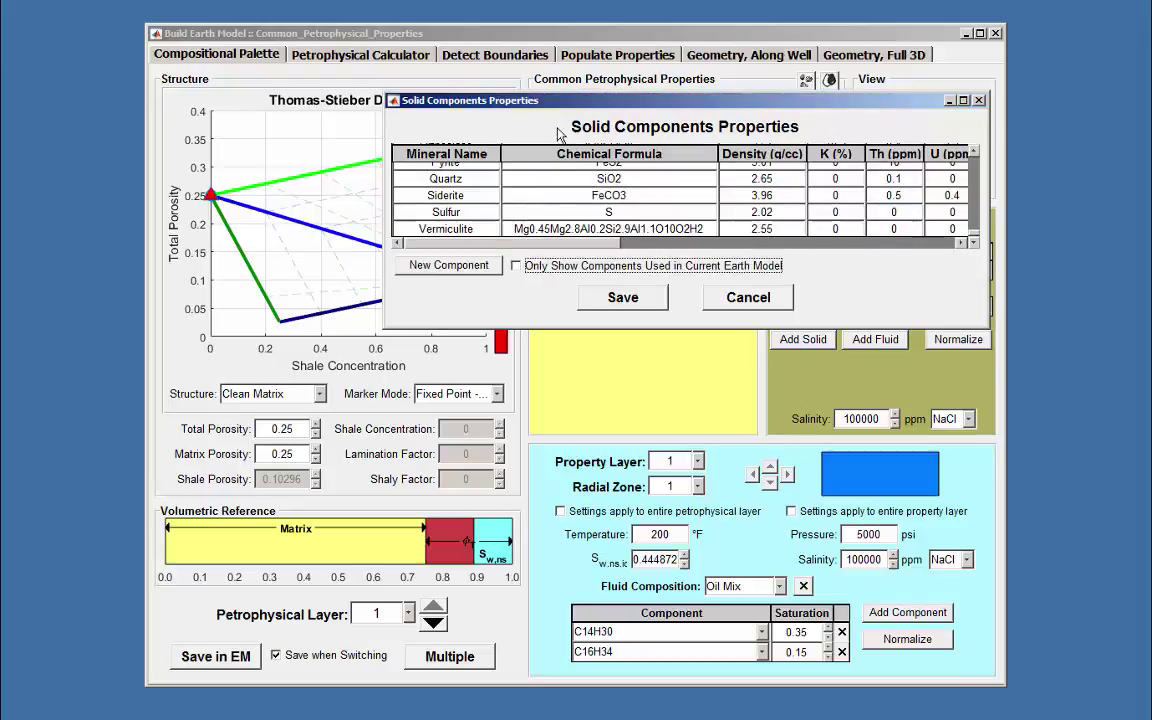
drag(515, 100, 452, 88)
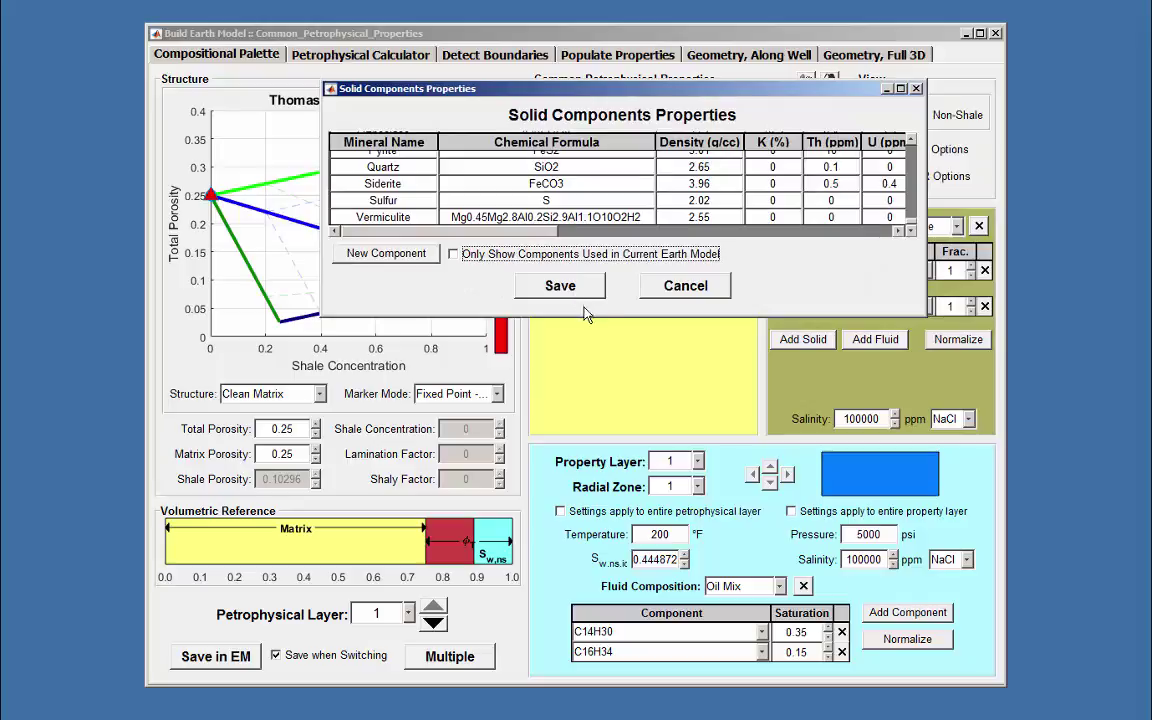
drag(591, 316, 591, 582)
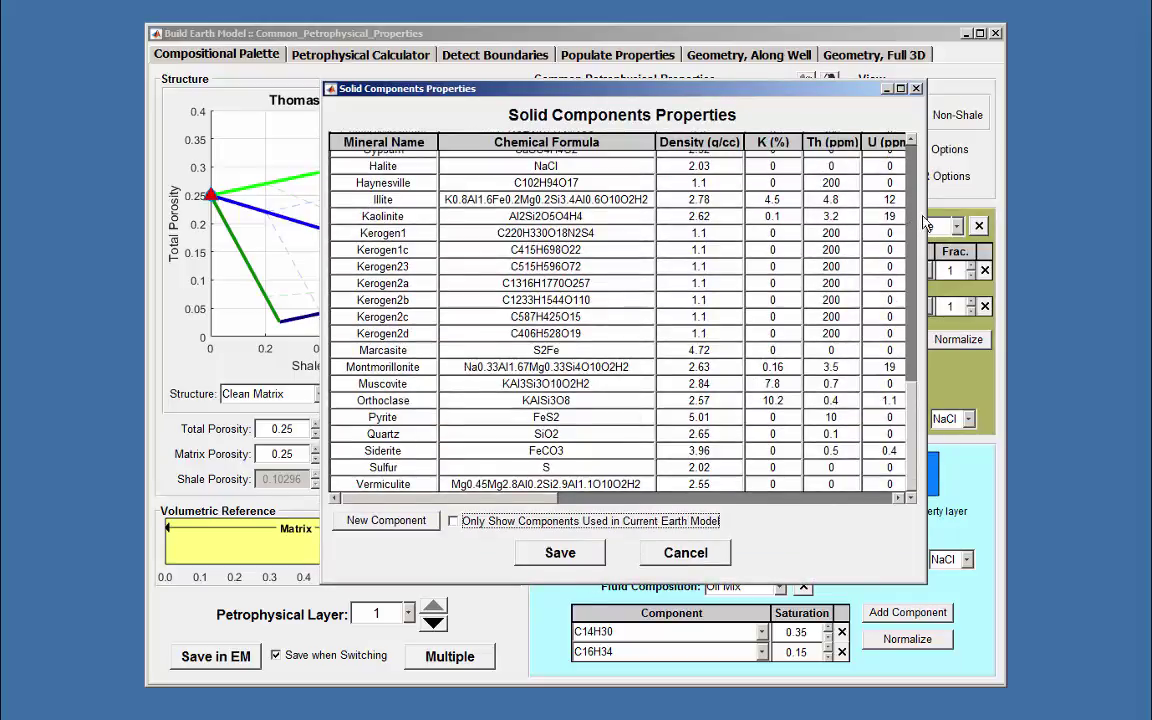
drag(925, 222, 1025, 220)
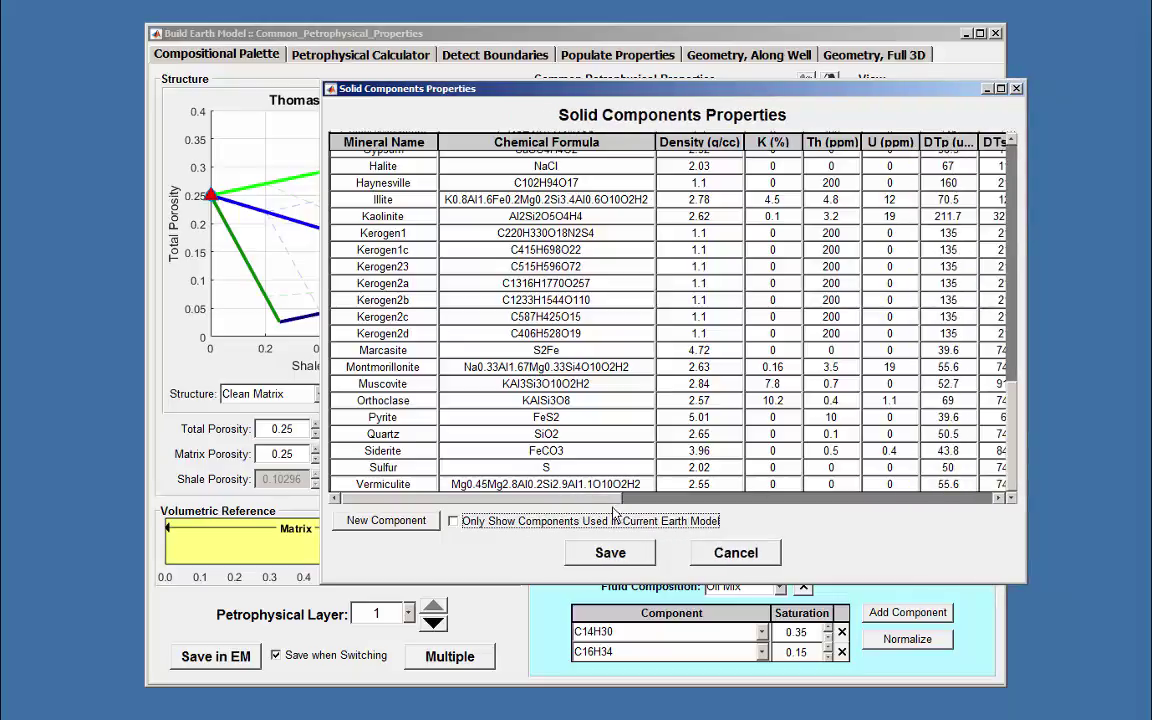
drag(622, 497, 775, 518)
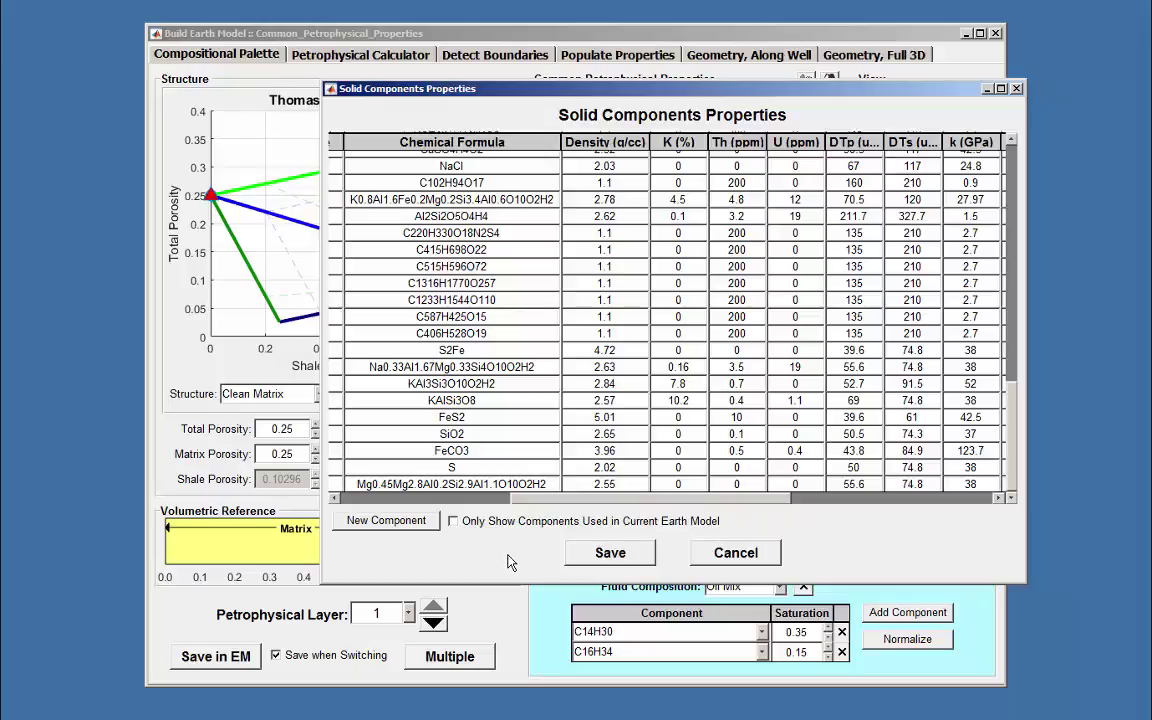
Cancel the new component, limit the list to components used in the earth model, and save
click(418, 521)
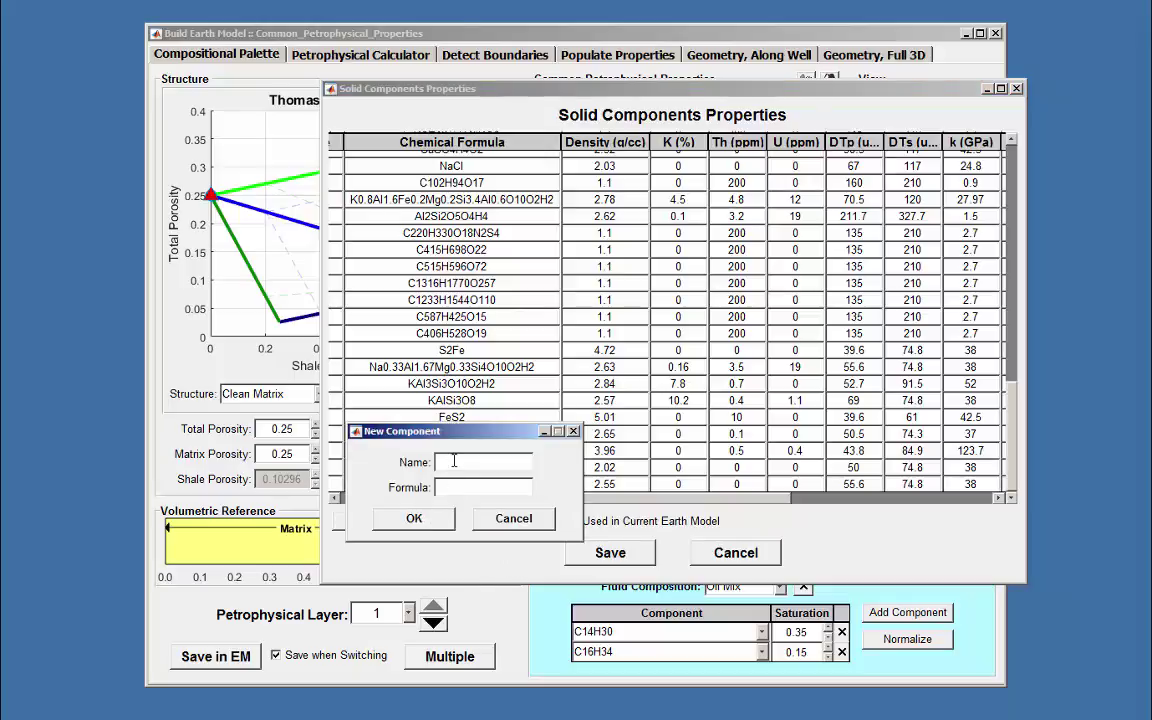
click(514, 518)
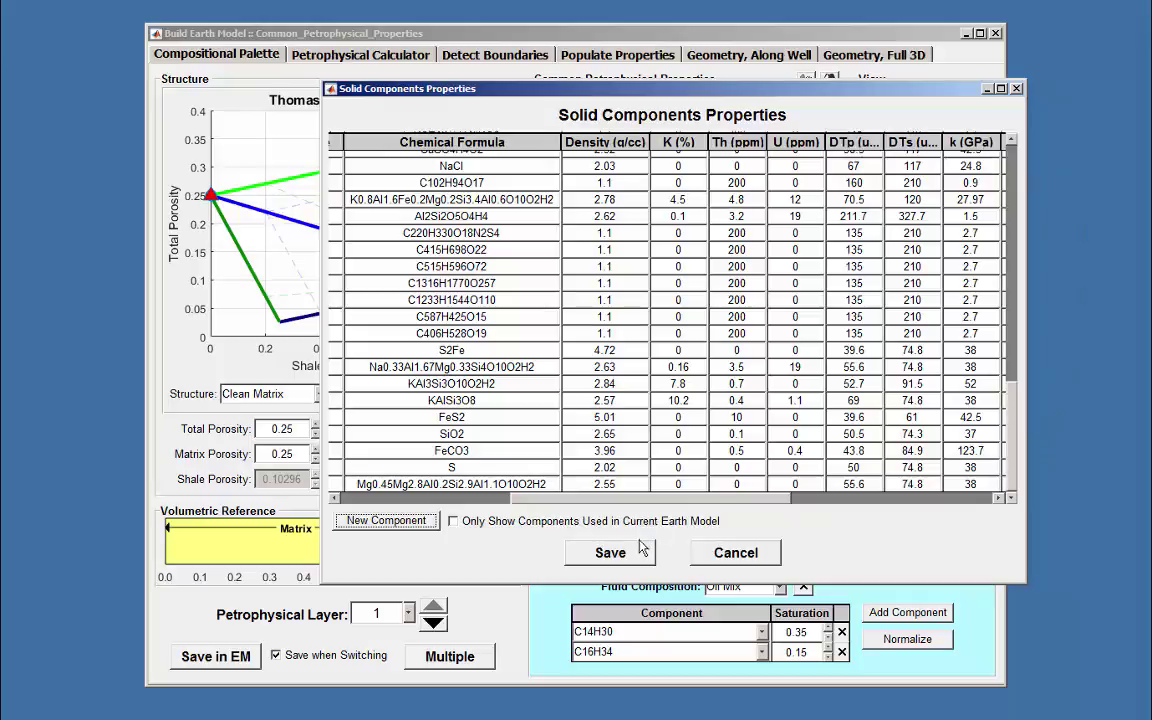
click(453, 521)
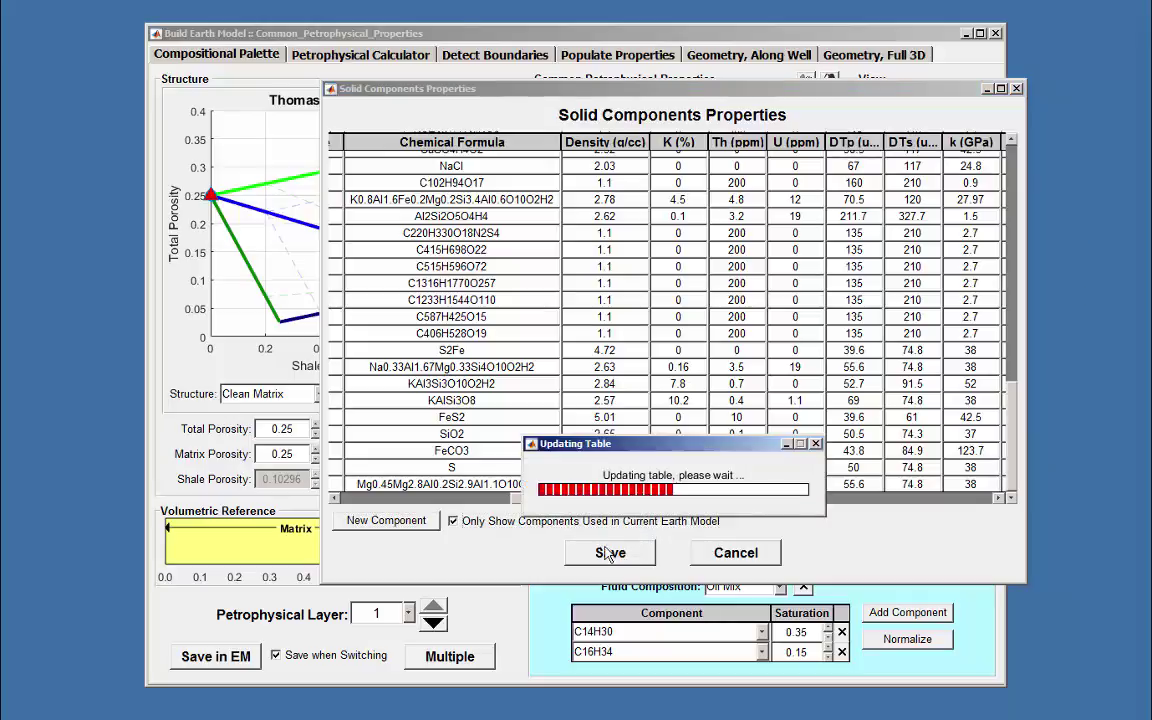
click(610, 553)
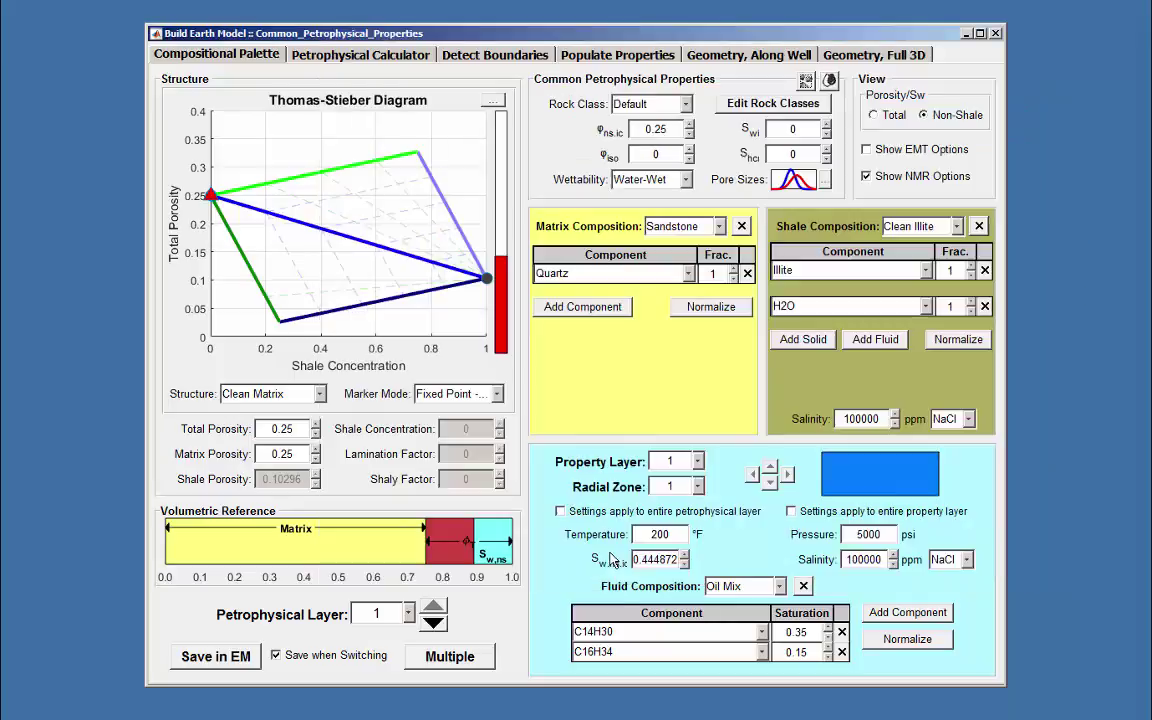
click(830, 80)
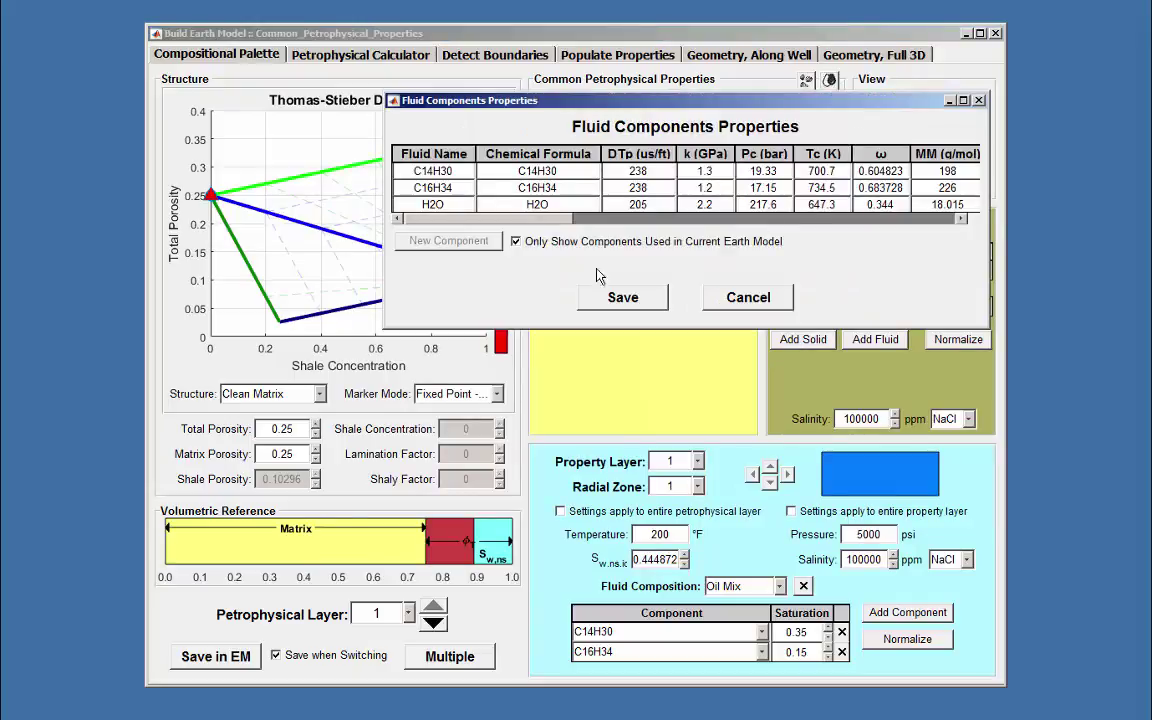
click(515, 241)
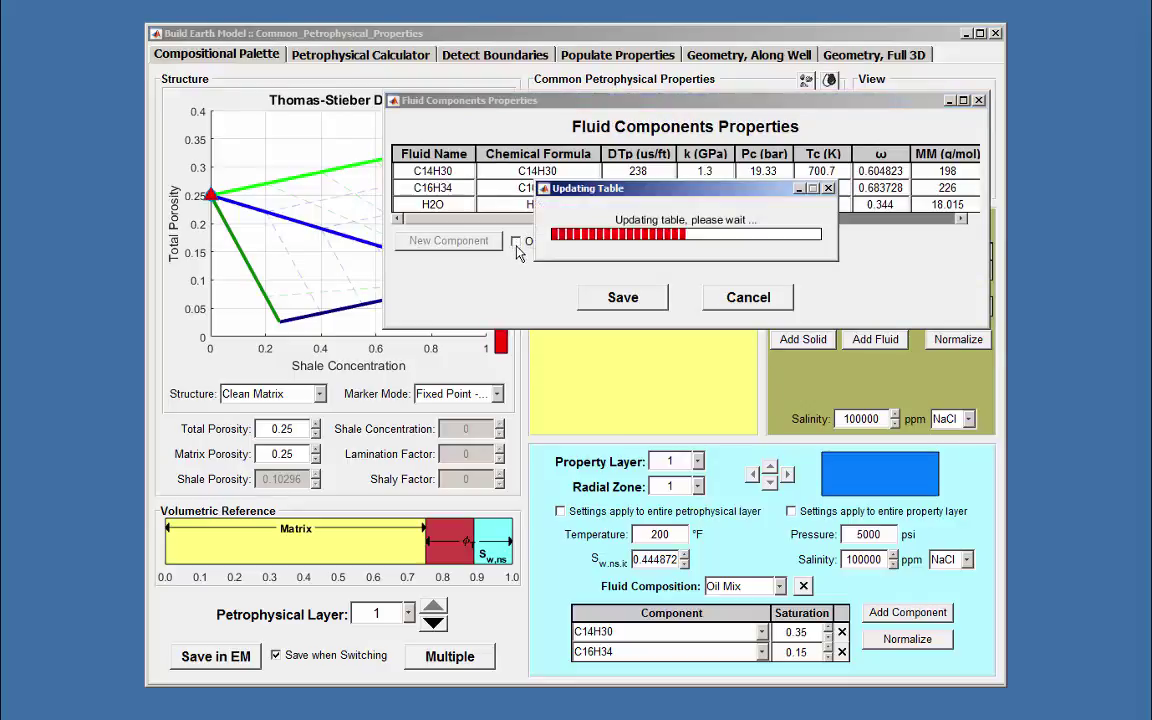
click(620, 299)
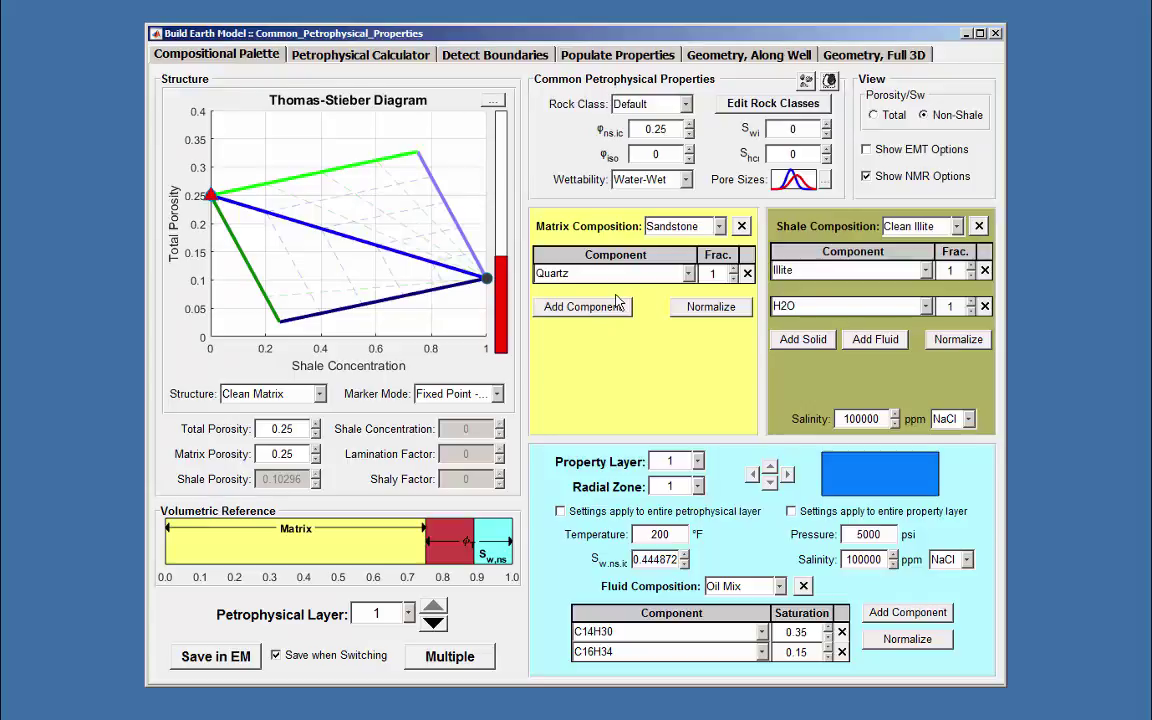